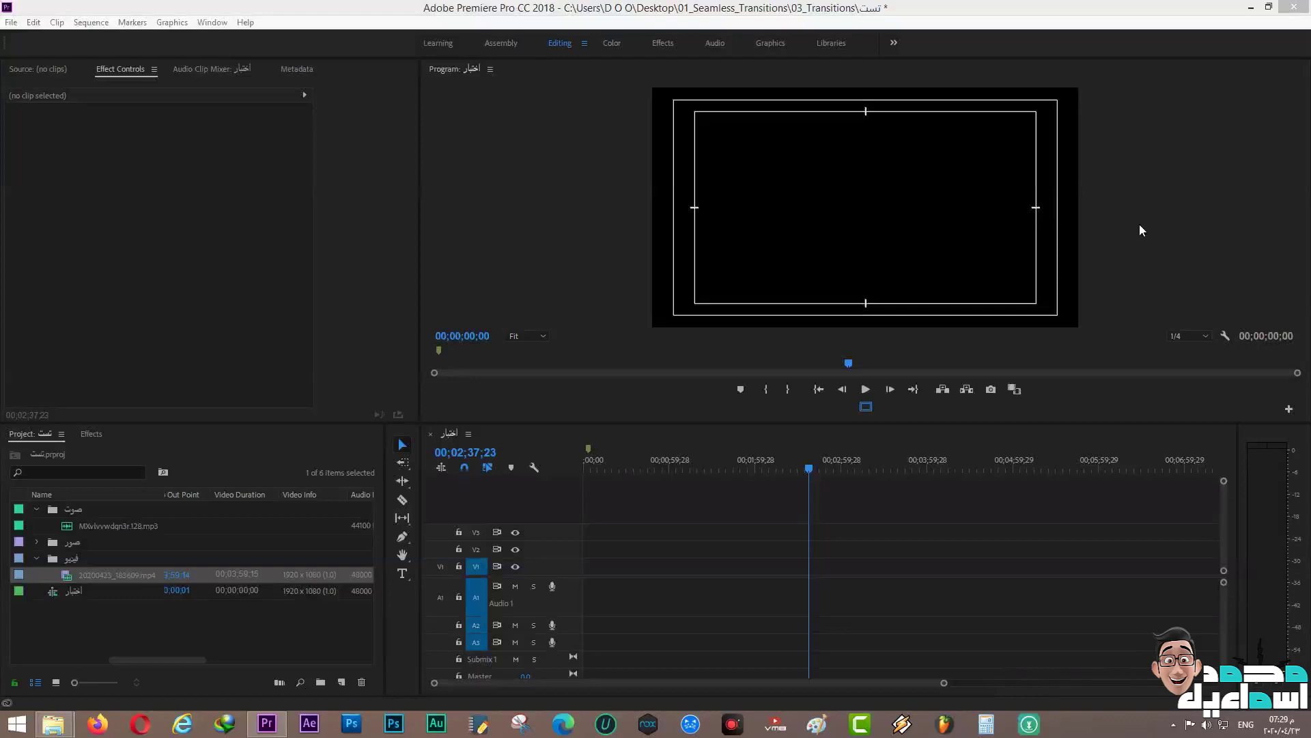
Place 20200423_183609.mp4 on the timeline and remove the leading gap so it starts at zero.
left_click(83, 579)
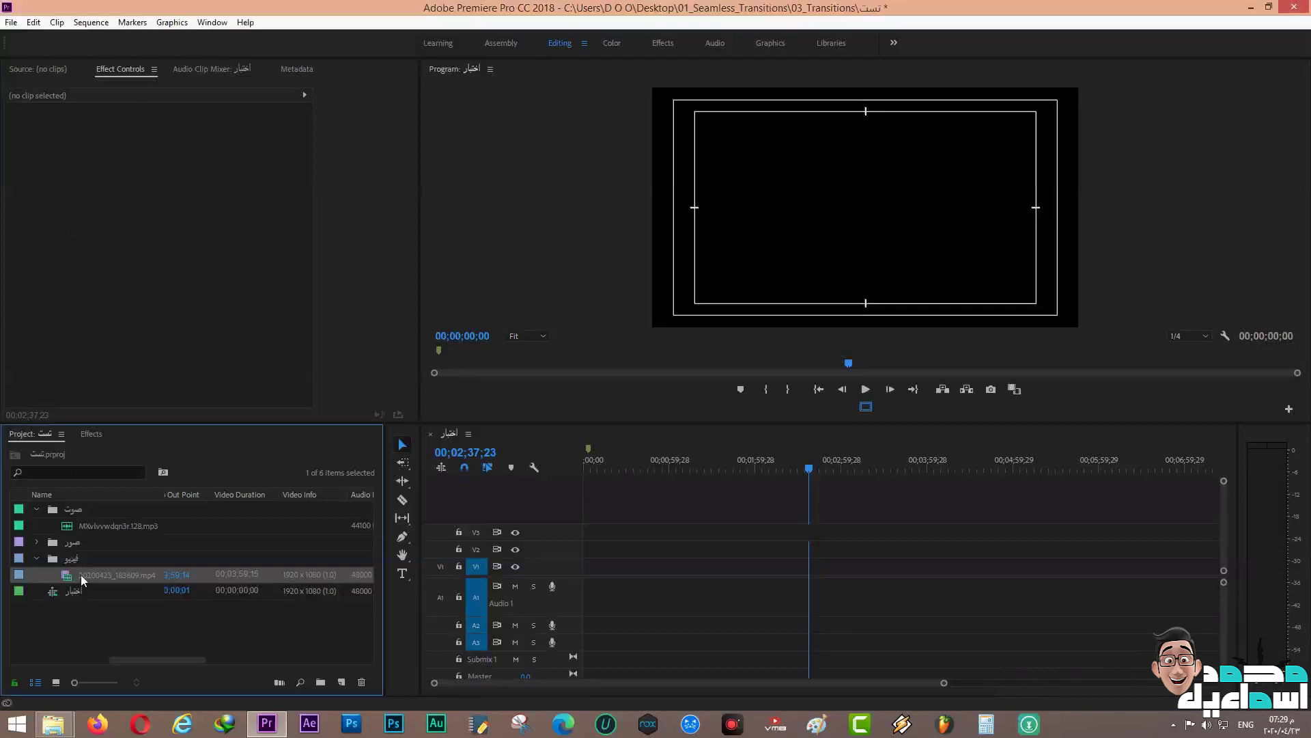
left_click_drag(83, 579, 829, 569)
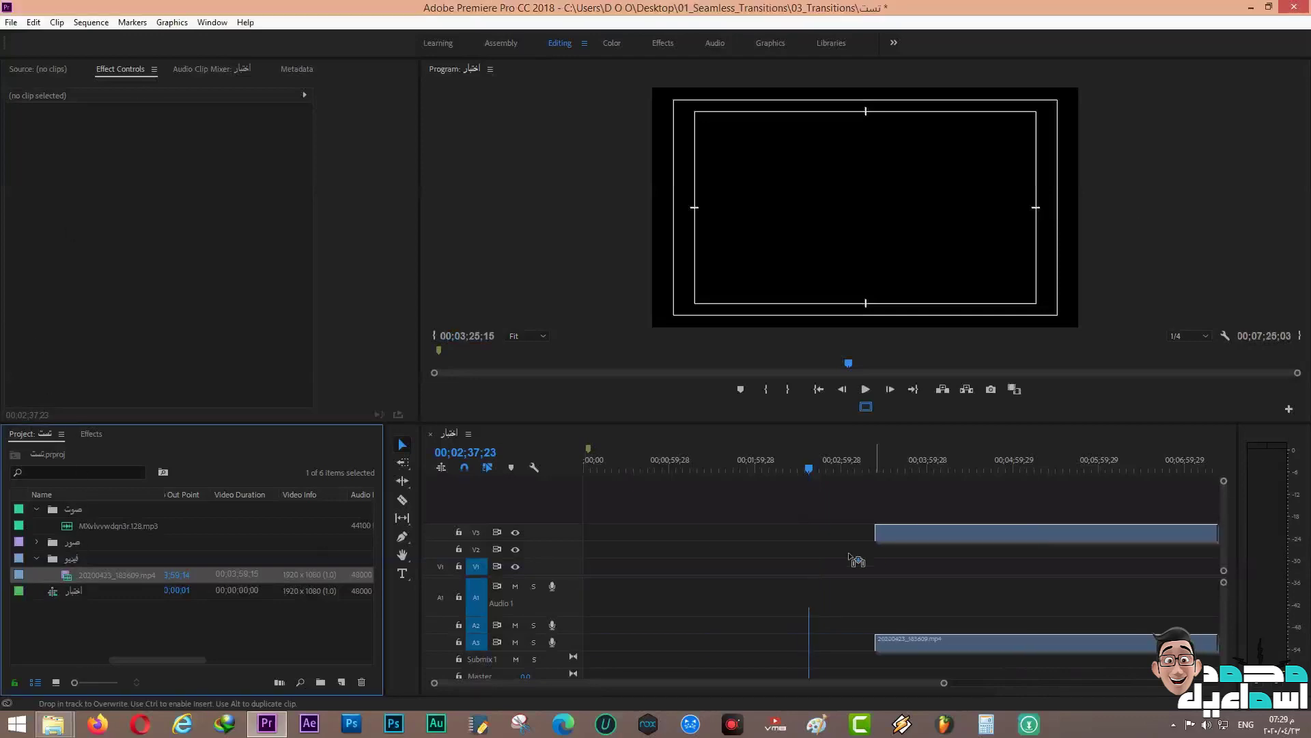
left_click(633, 570)
key("Delete")
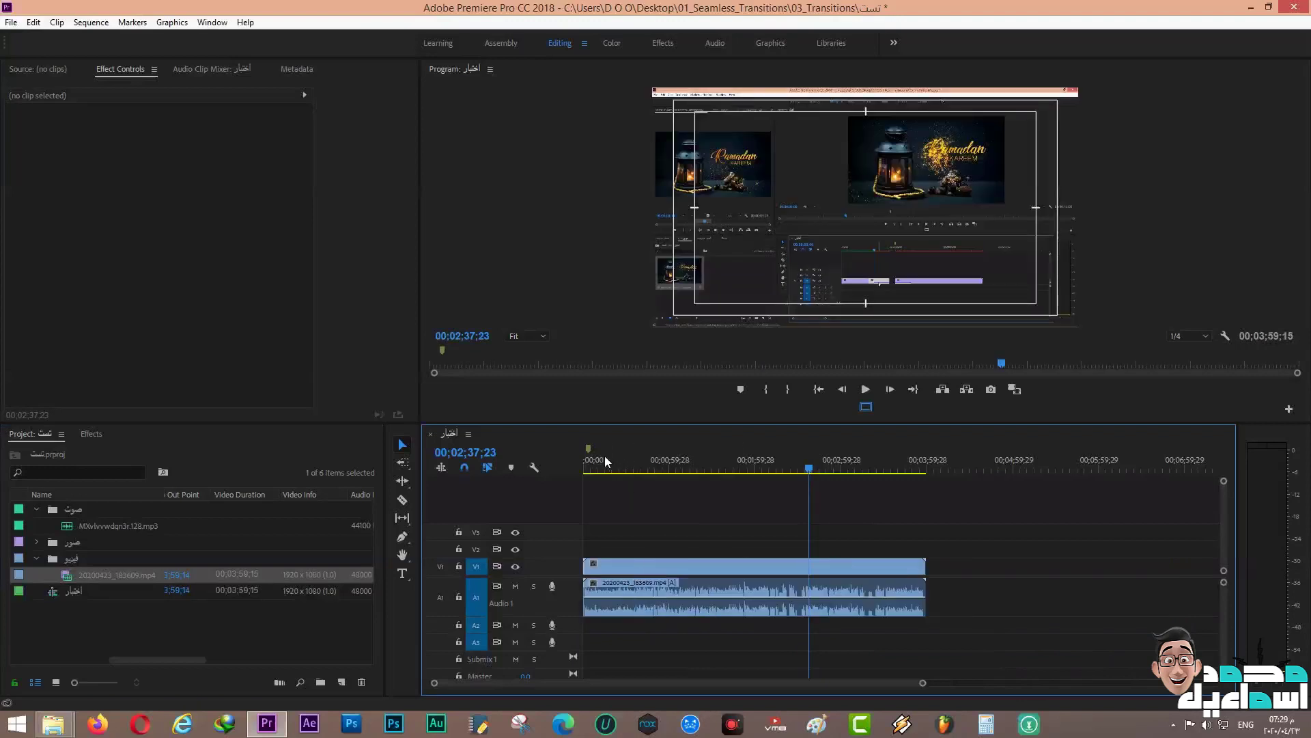
Zoom in at the sequence start, mute audio track A1 and park the playhead at 00;00;00;28.
key("Home")
key("equal")
key("equal")
key("equal")
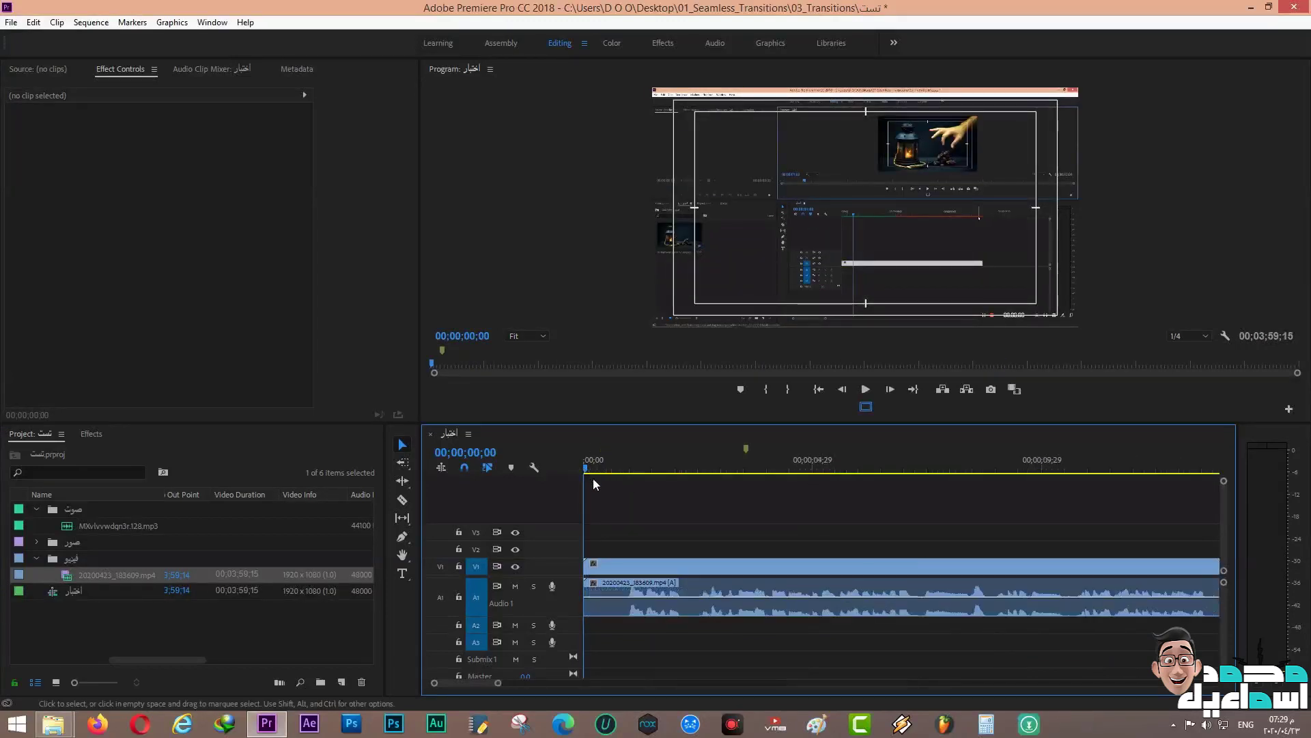
left_click(518, 586)
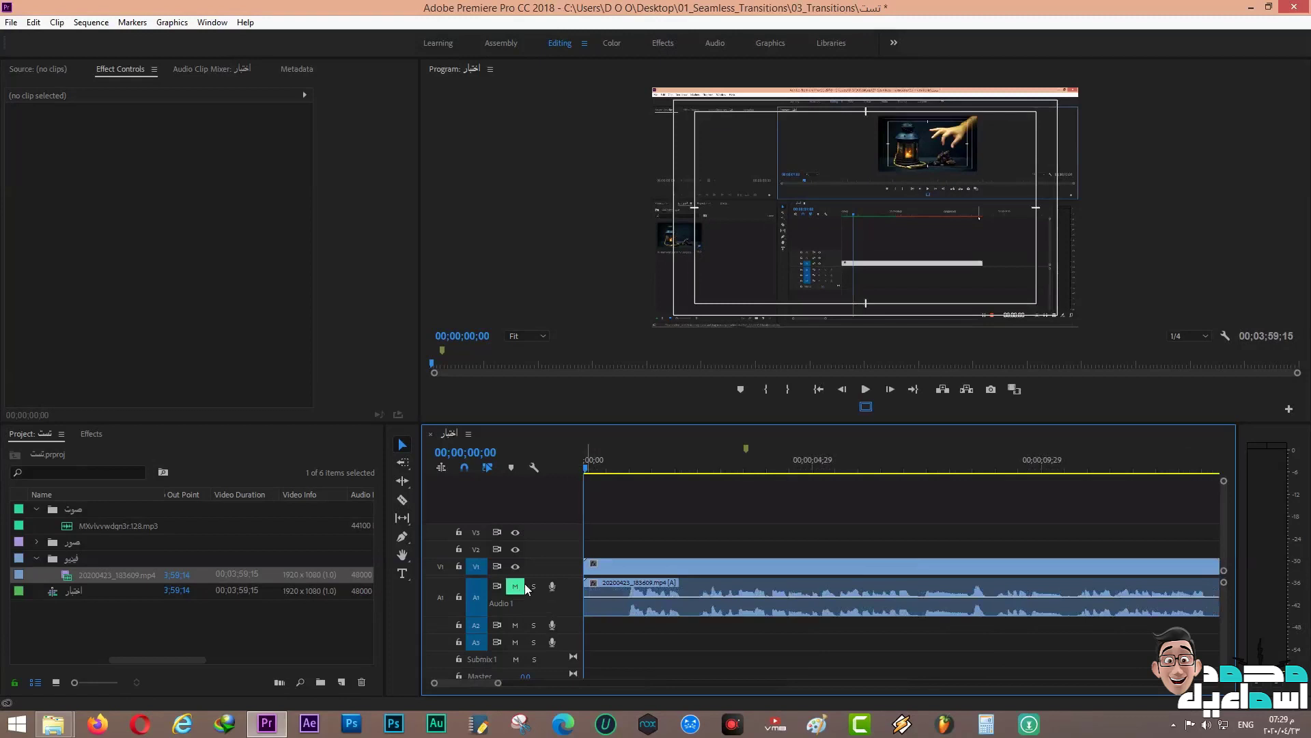
left_click_drag(589, 469, 627, 470)
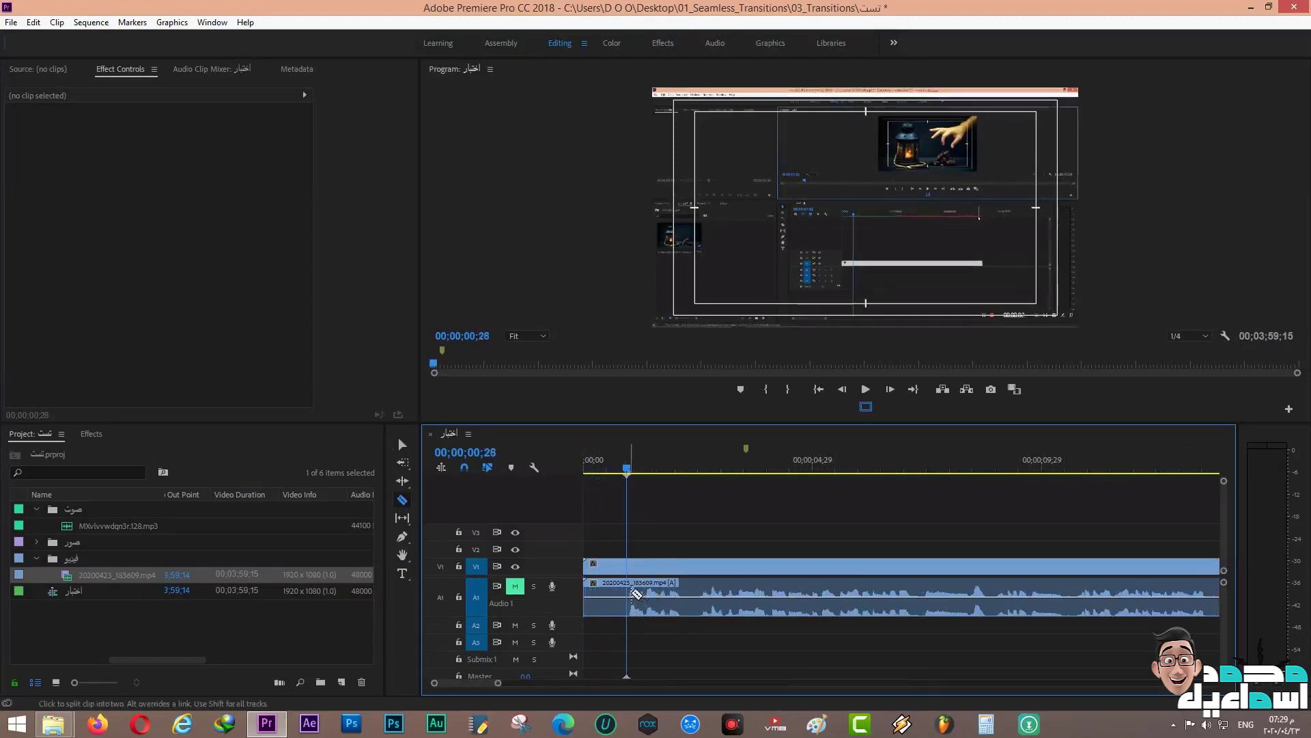
Cut off the clip's first 28 frames and close the gap so it starts at zero.
key("ctrl+k")
left_click(619, 591)
key("Delete")
left_click(601, 567)
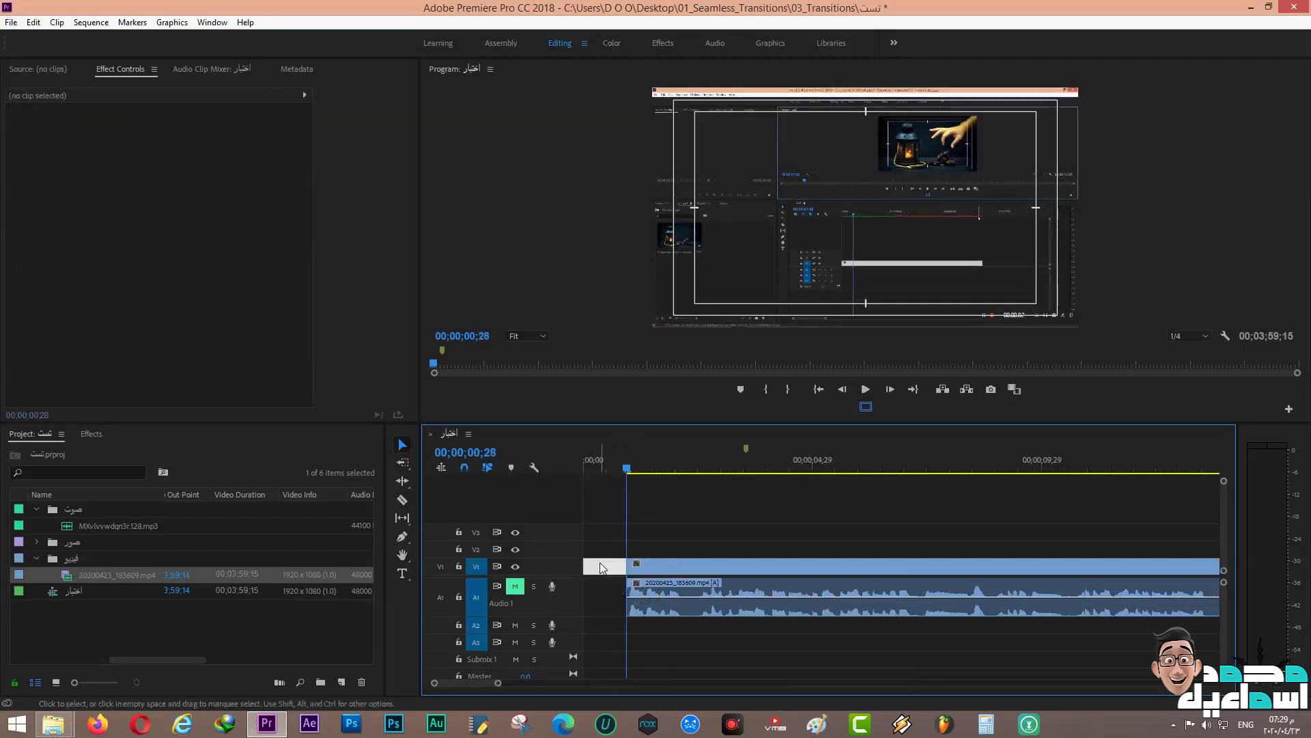
key("Delete")
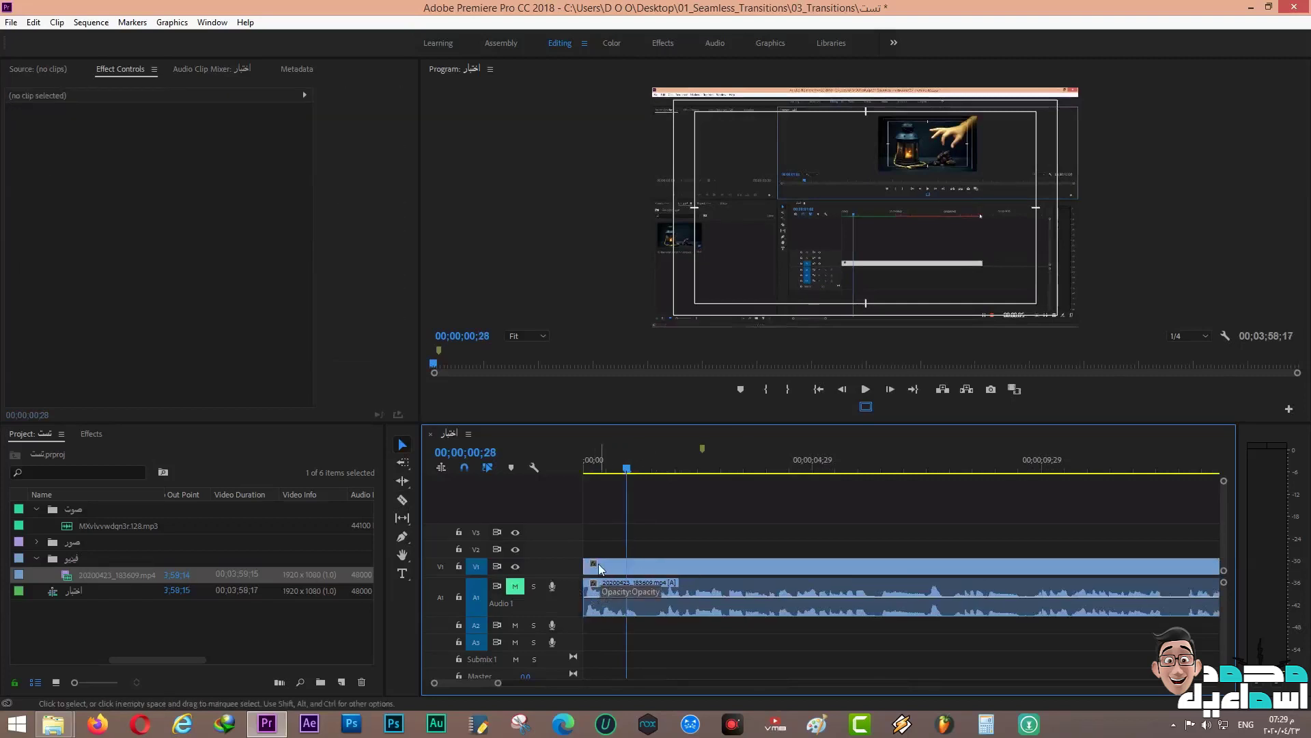
Unmute A1 and play the sequence from the start.
left_click(515, 586)
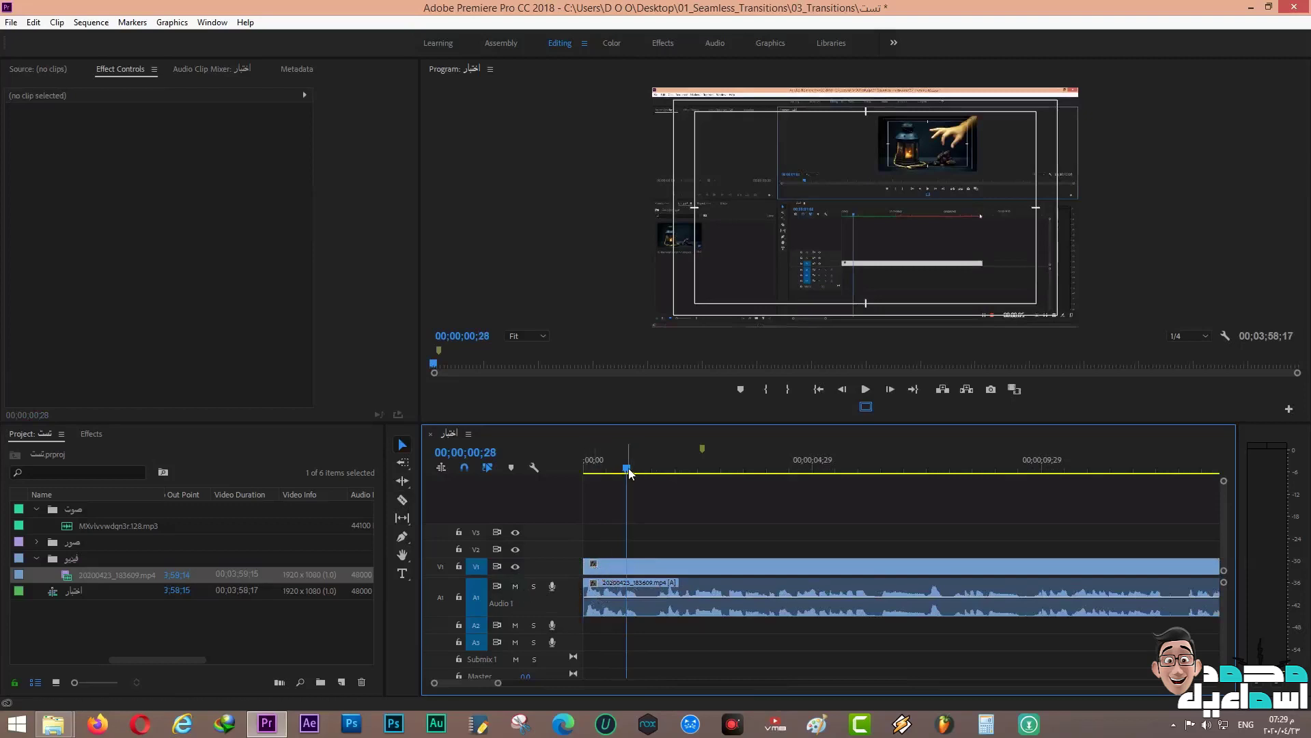
left_click_drag(629, 468, 477, 471)
key("space")
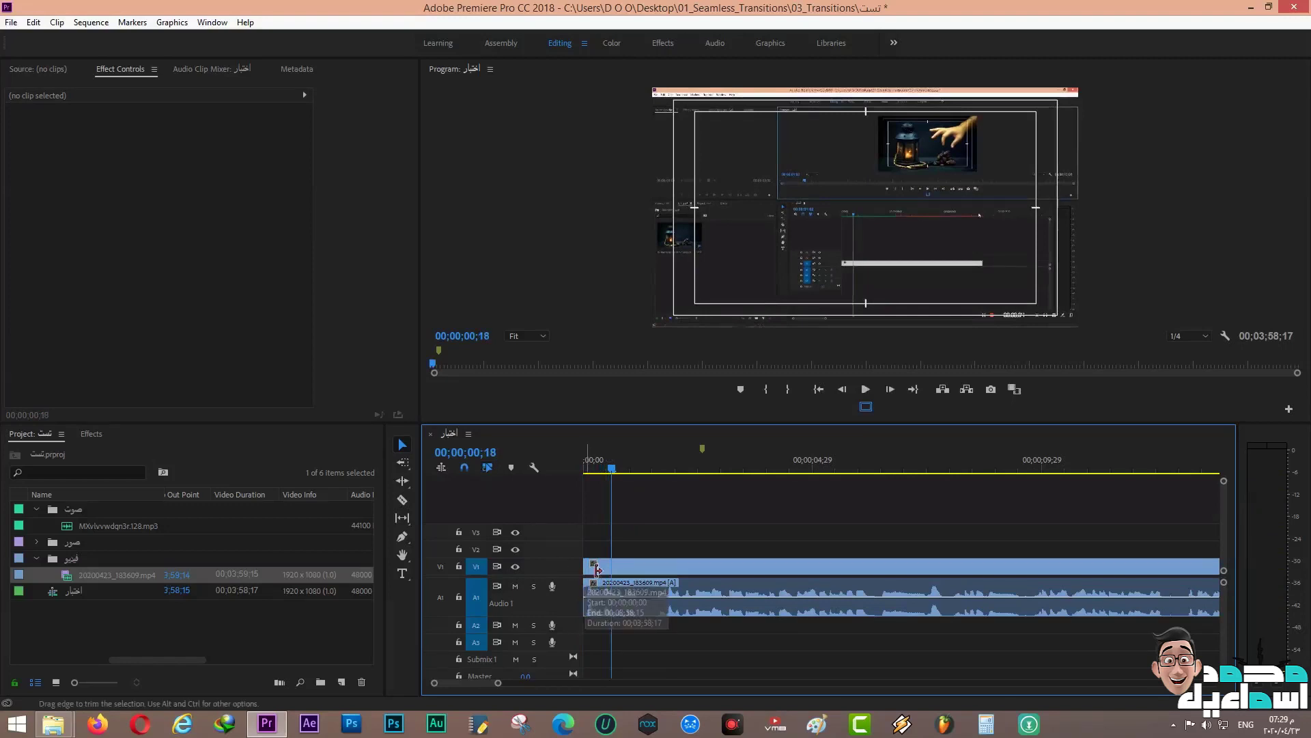
Apply the default Cross Dissolve and audio fade to the clip start and preview the fade-in.
right_click(597, 569)
left_click(642, 652)
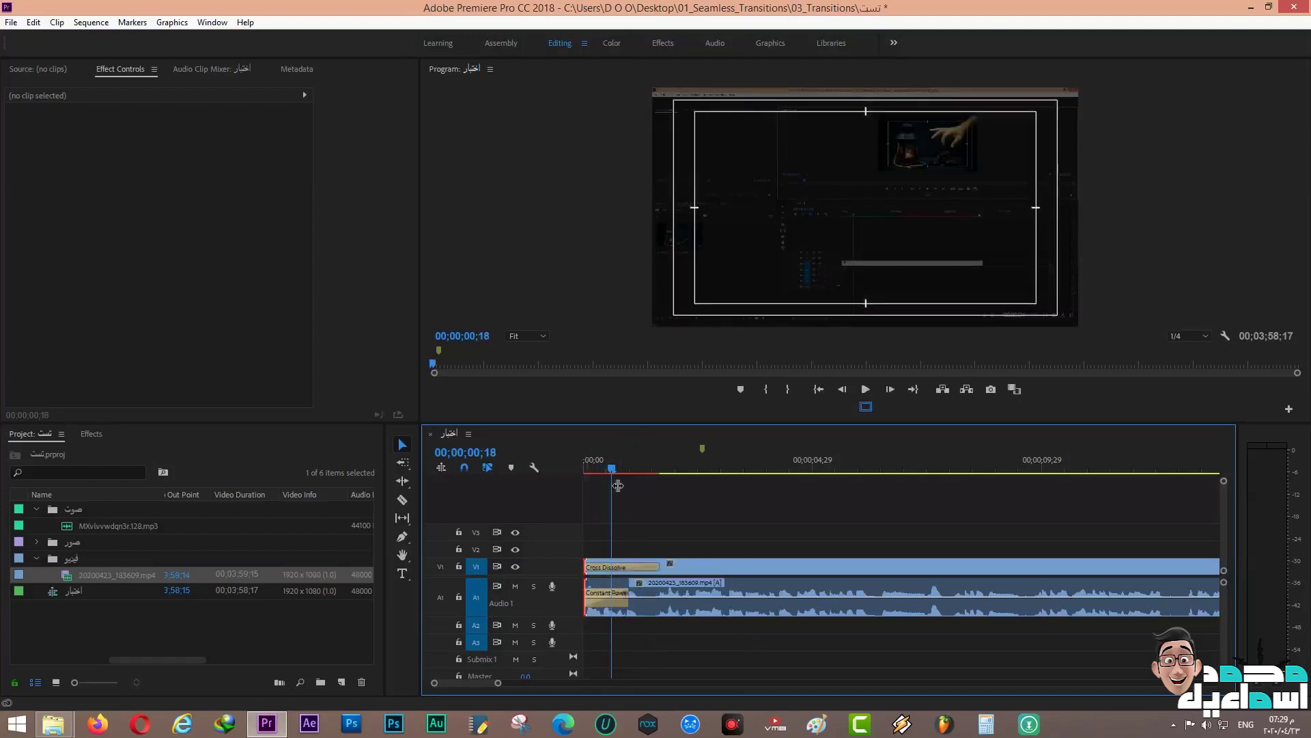
key("Home")
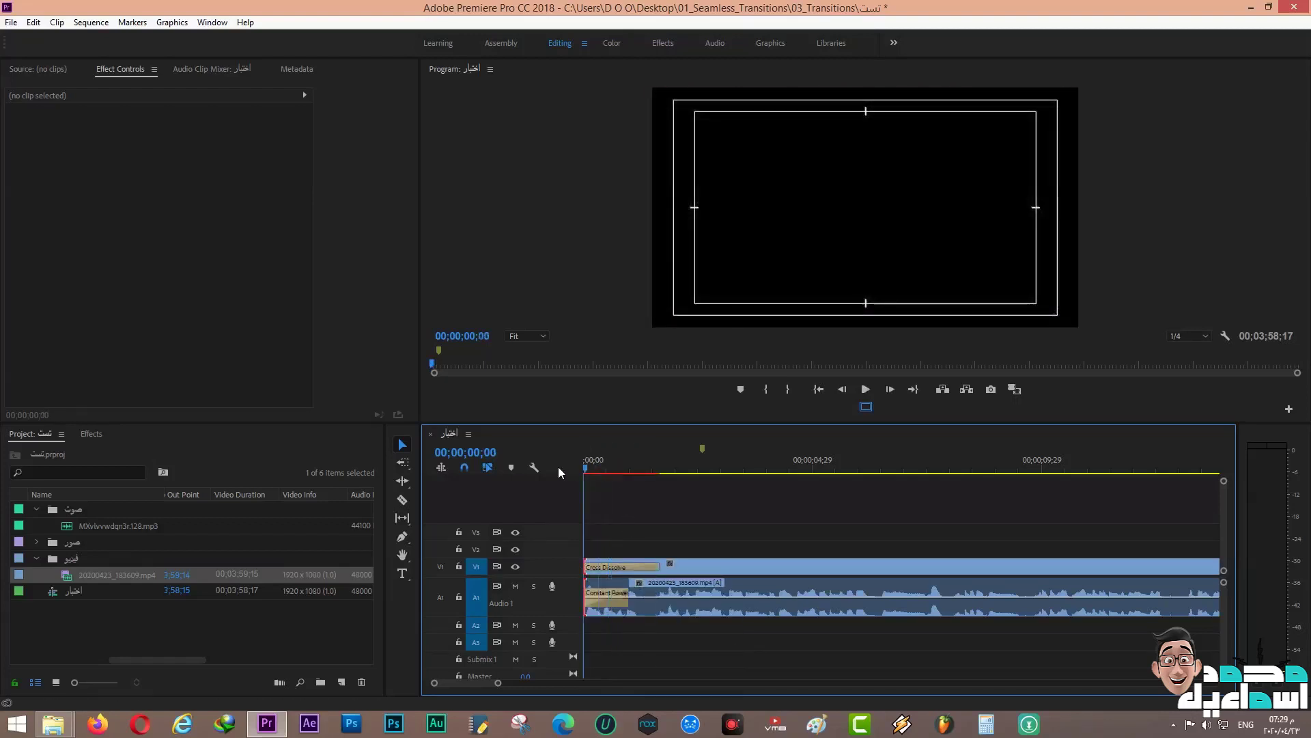
key("space")
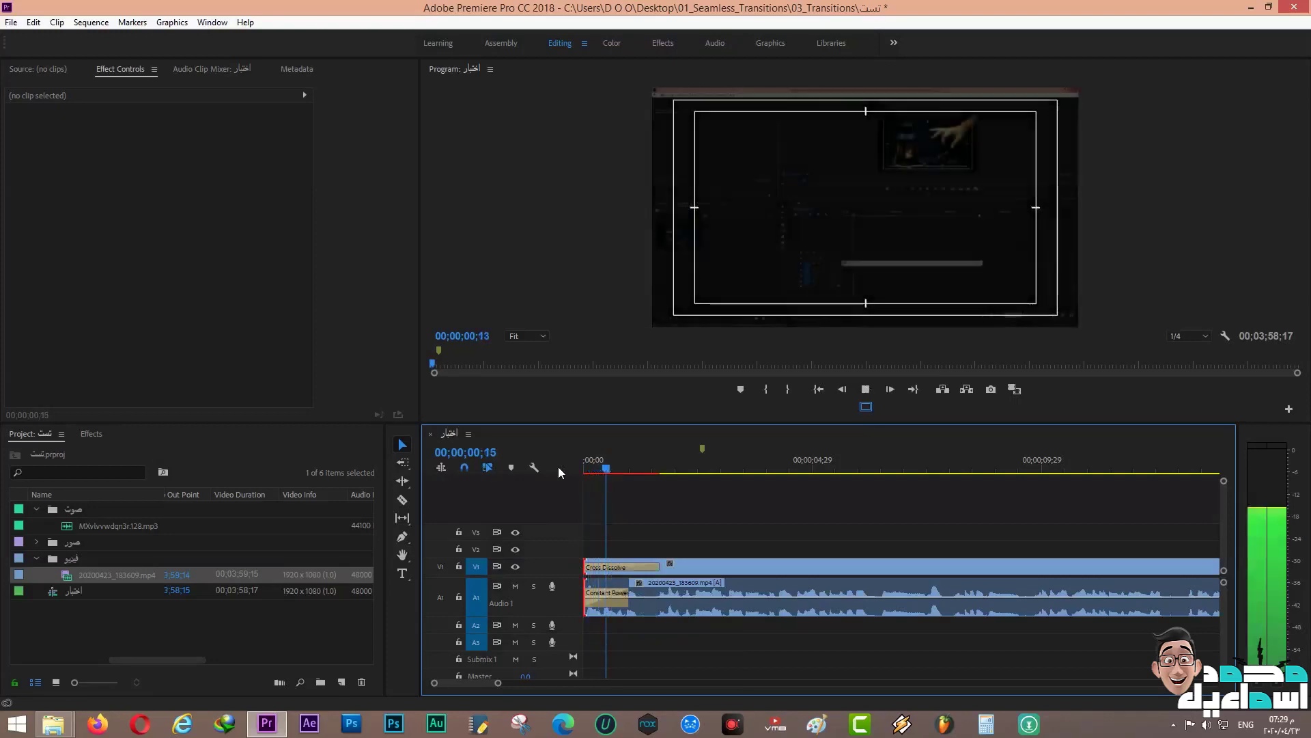
key("space")
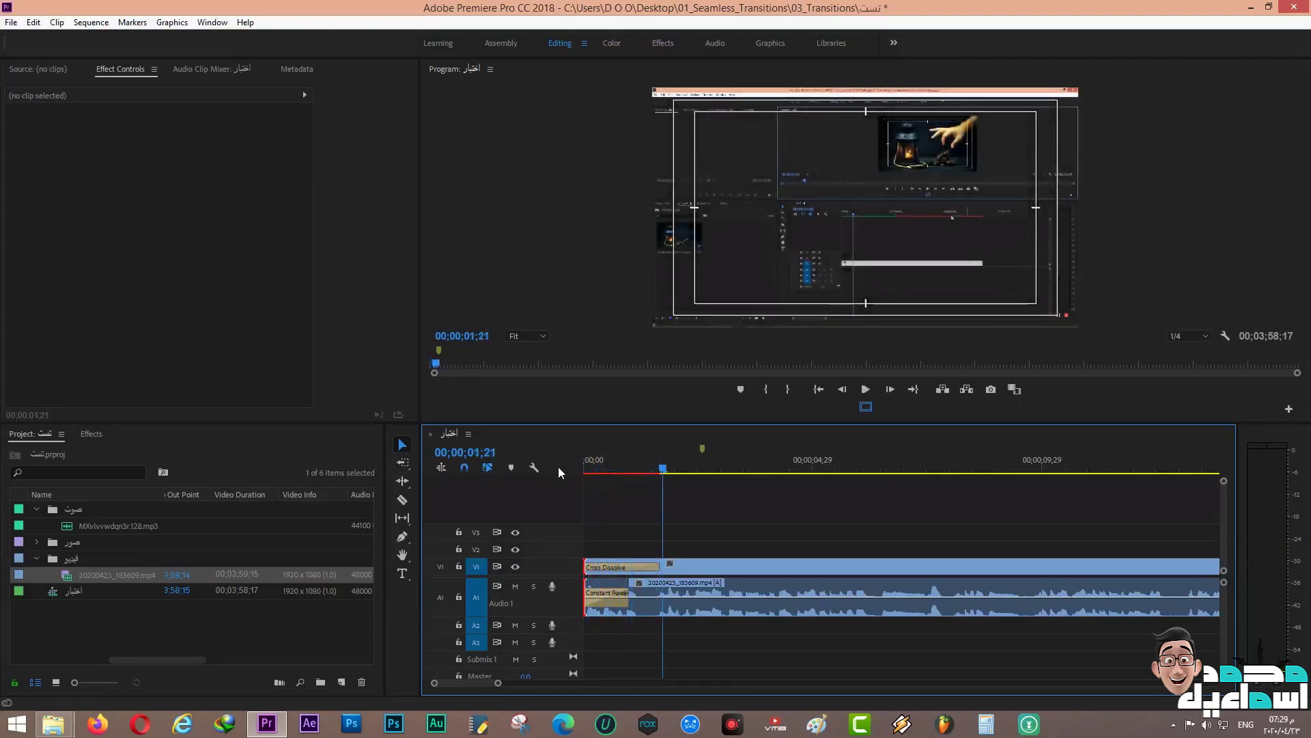
Show the Effects panel and park the playhead at 00;02;27;28.
left_click(89, 434)
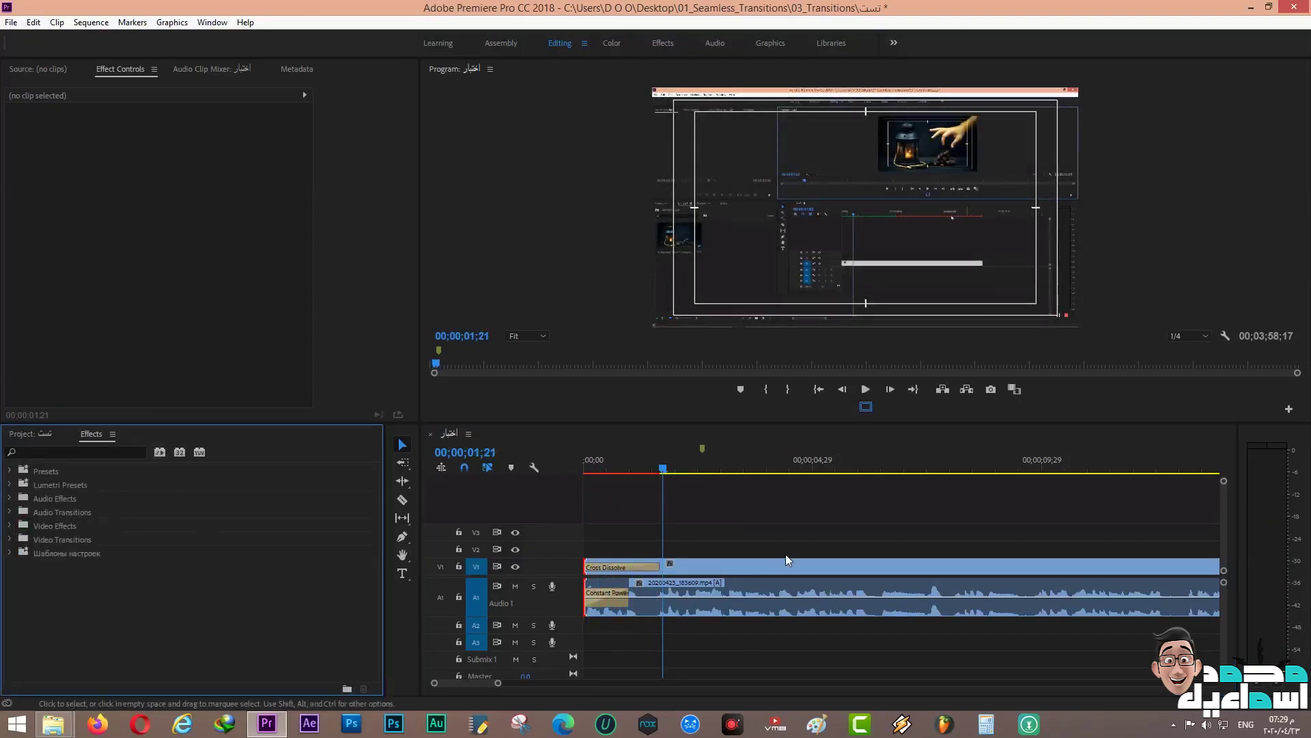
scroll(914, 532, "down", 6)
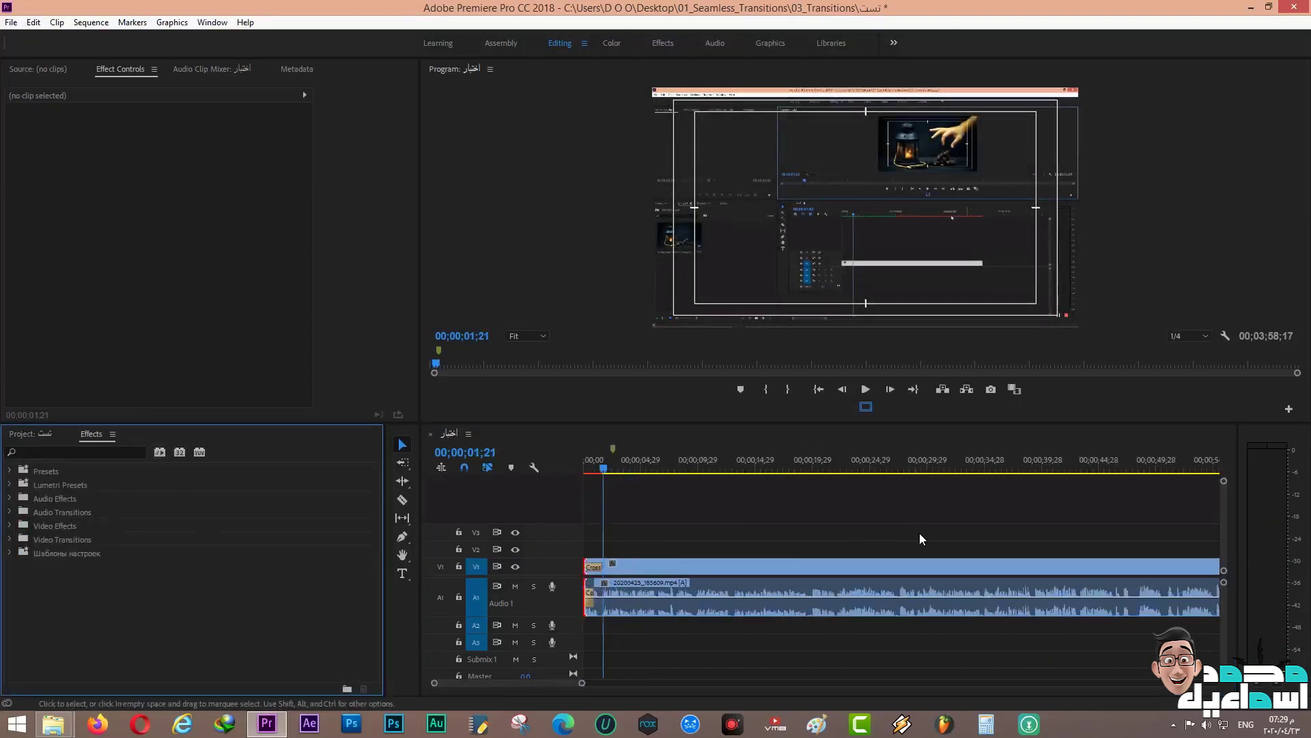
scroll(919, 539, "down", 1)
scroll(1061, 551, "down", 5)
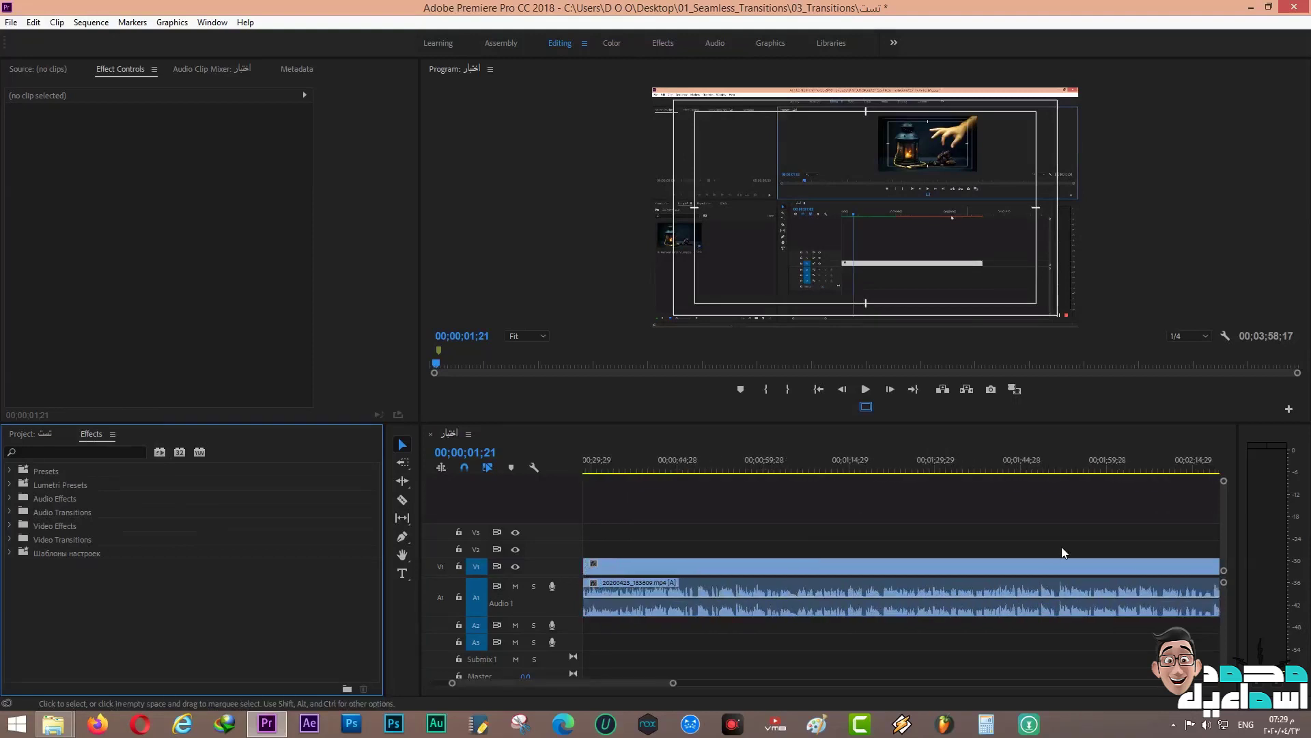
scroll(1062, 547, "down", 5)
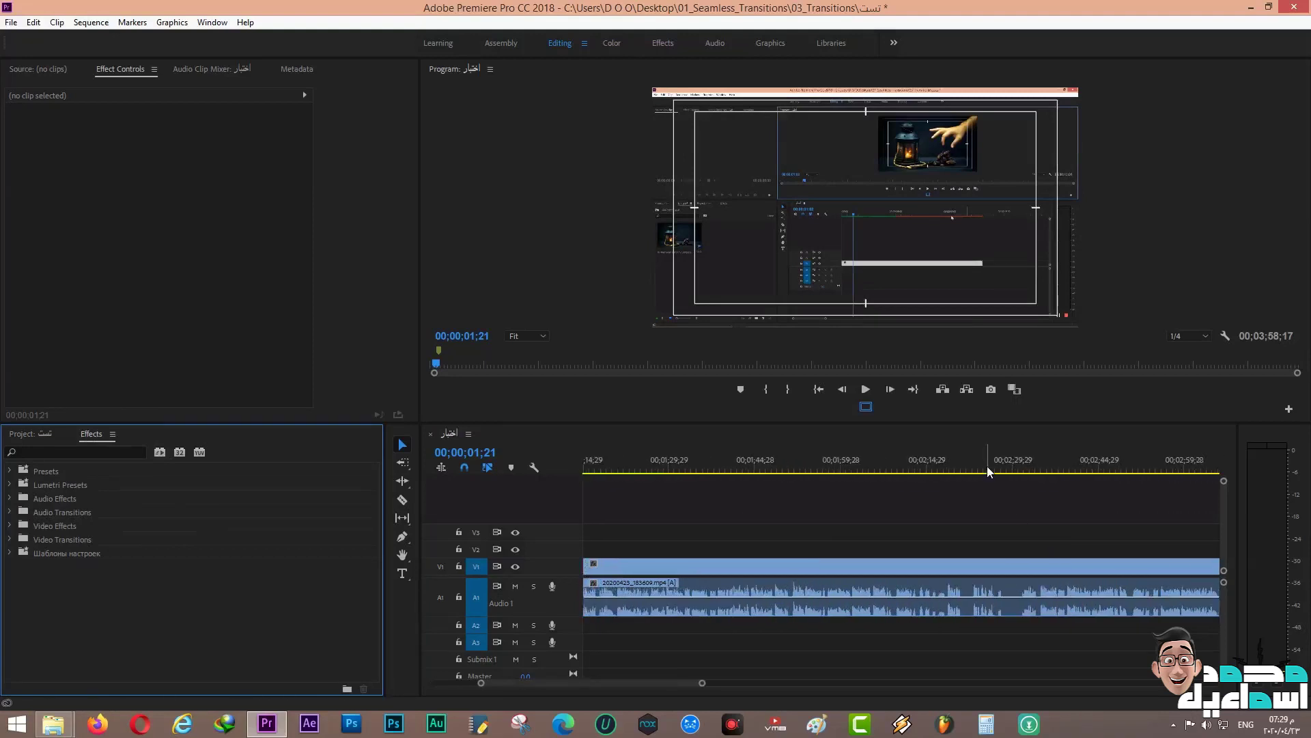
left_click(1004, 468)
scroll(1004, 466, "up", 8)
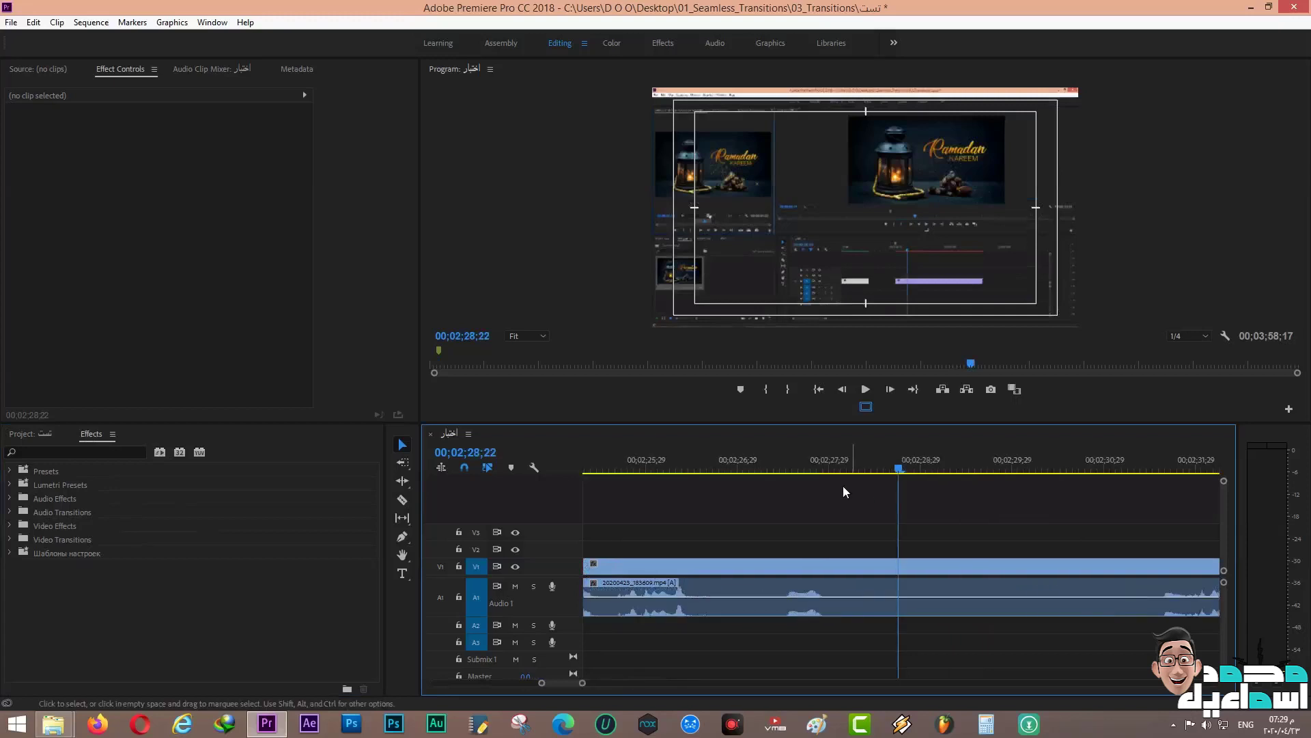
left_click_drag(837, 468, 827, 469)
Razor the clip at 00;02;27;28 and 00;02;31;15.
key("c")
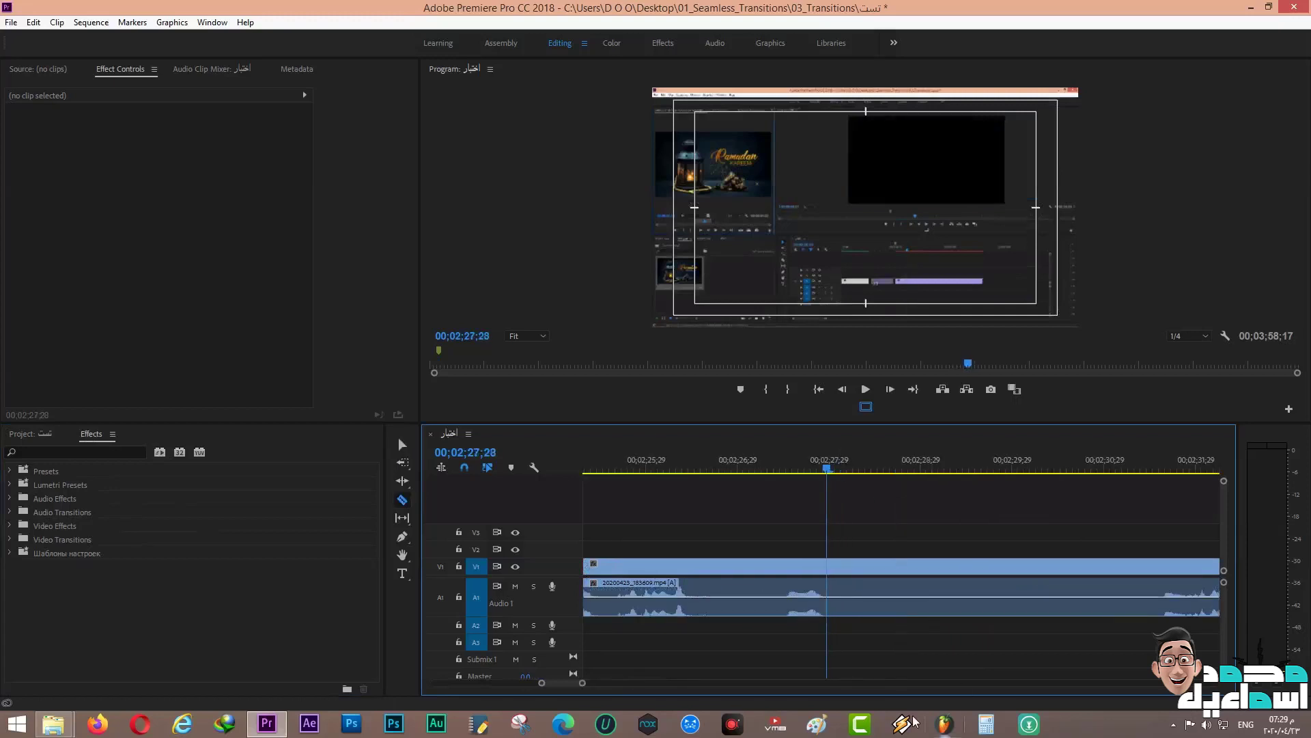
left_click(829, 585)
left_click_drag(829, 469, 1156, 468)
left_click(1156, 601)
Delete the short middle section and close the gap between the remaining pieces.
key("v")
left_click(1062, 605)
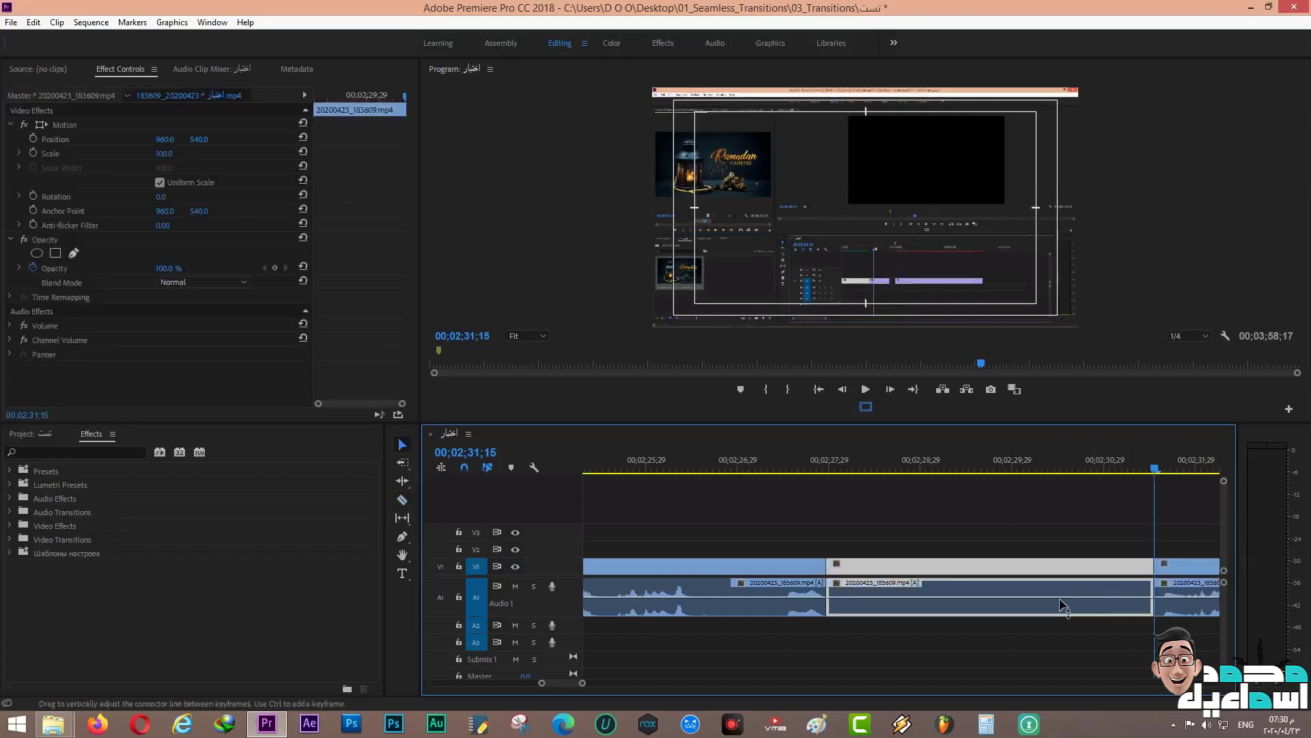
key("Delete")
left_click(993, 565)
key("Delete")
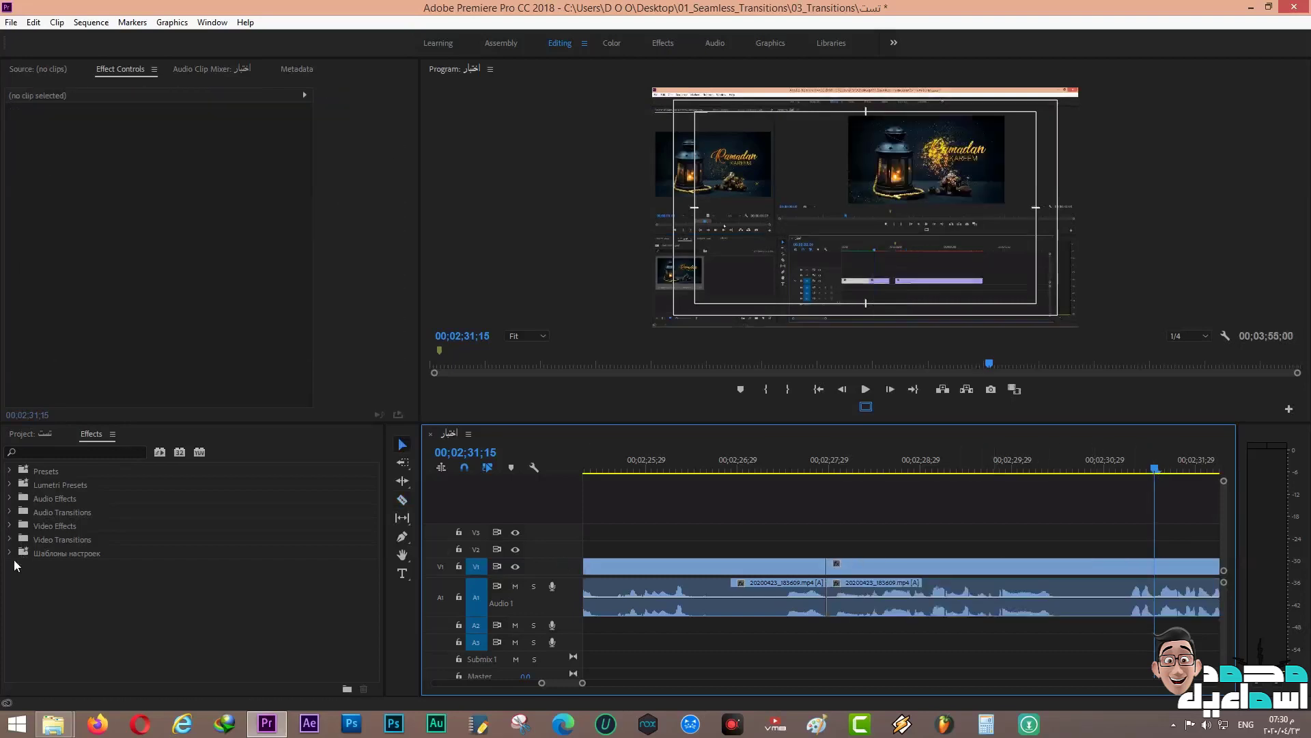
Drag Cross Dissolve from Video Transitions > Dissolve onto the V1 cut.
left_click(9, 512)
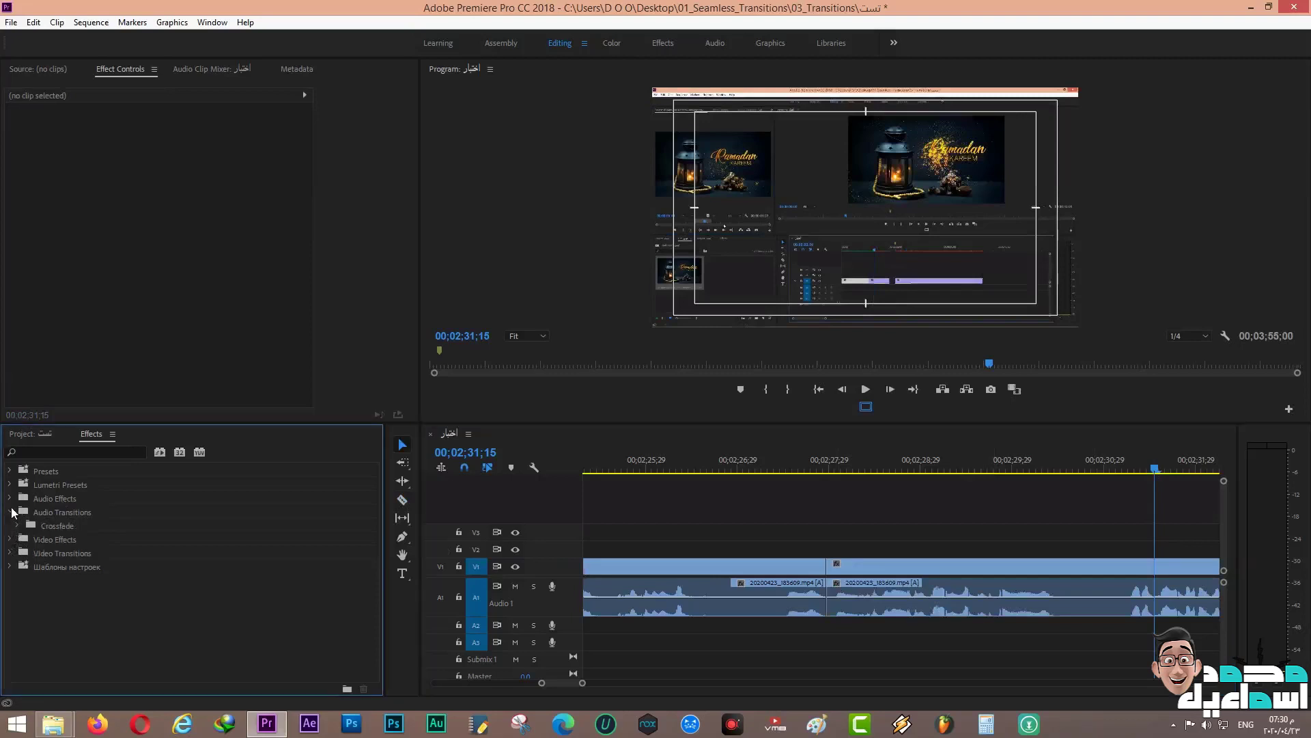
left_click(11, 513)
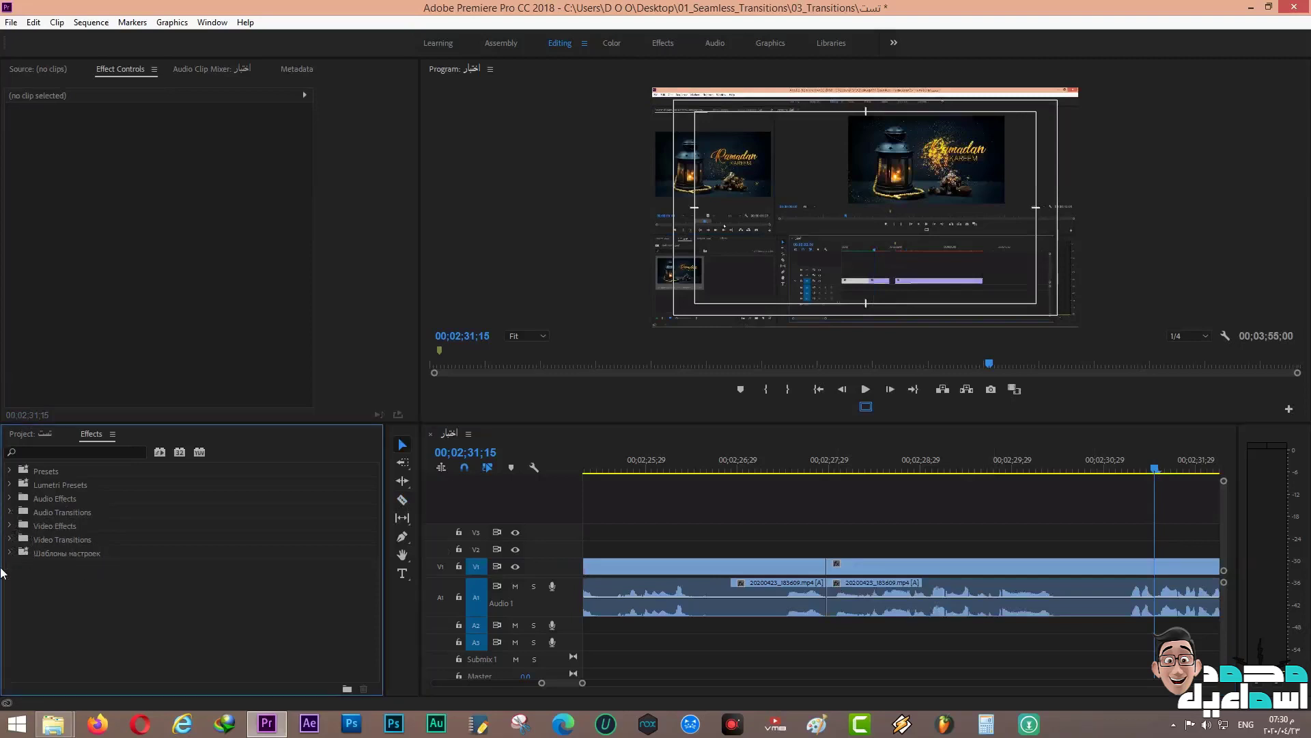
left_click(11, 540)
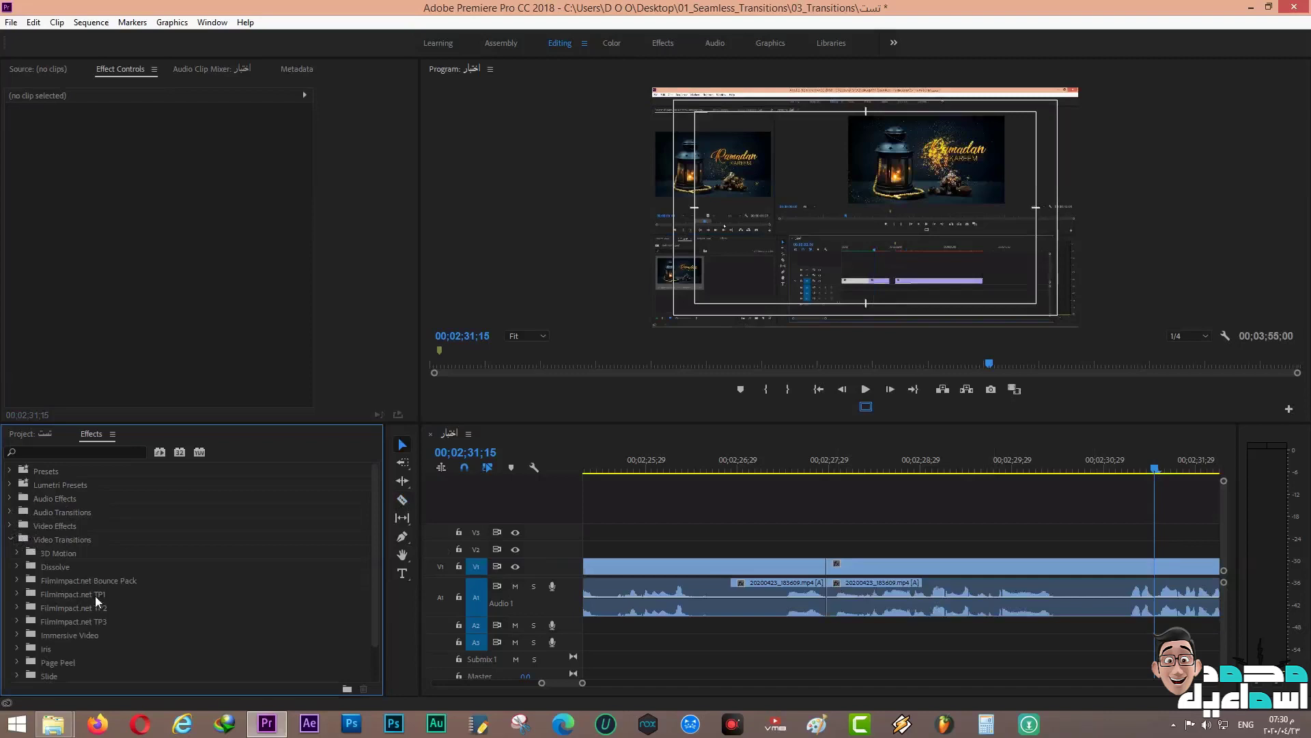
scroll(96, 597, "down", 1)
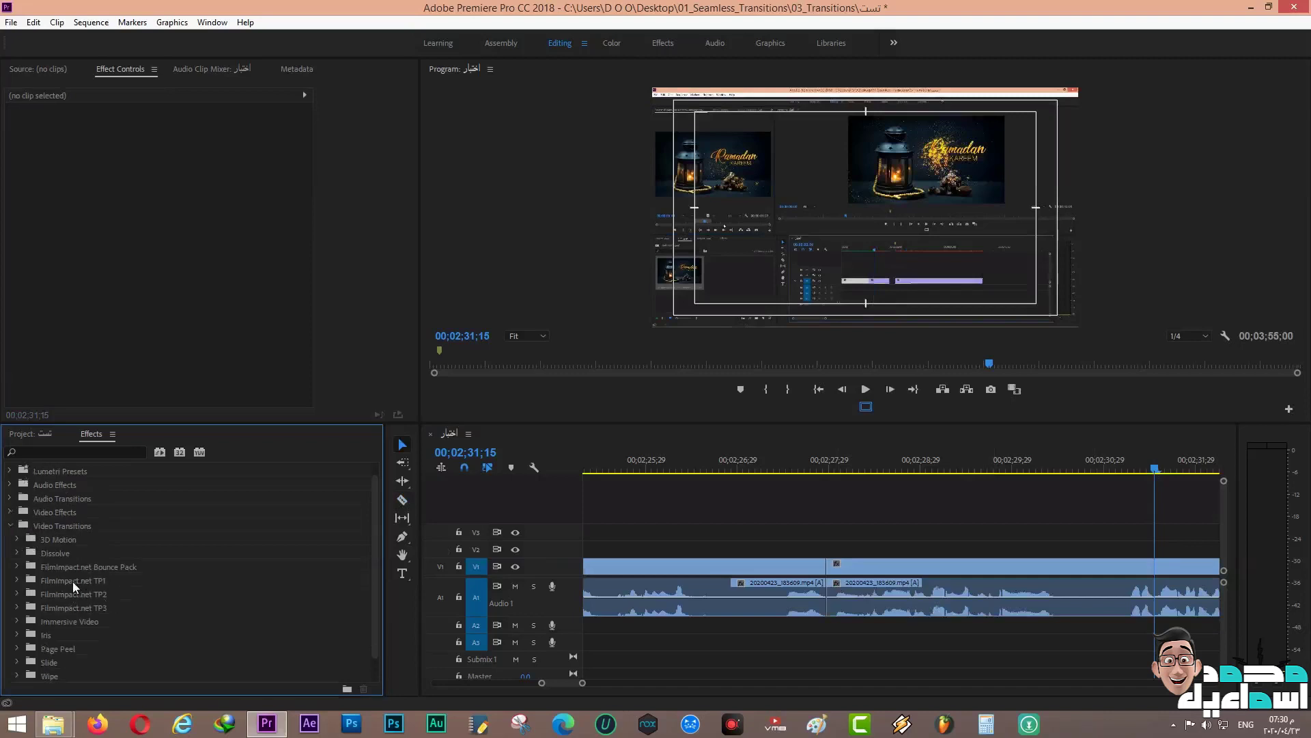
left_click(19, 553)
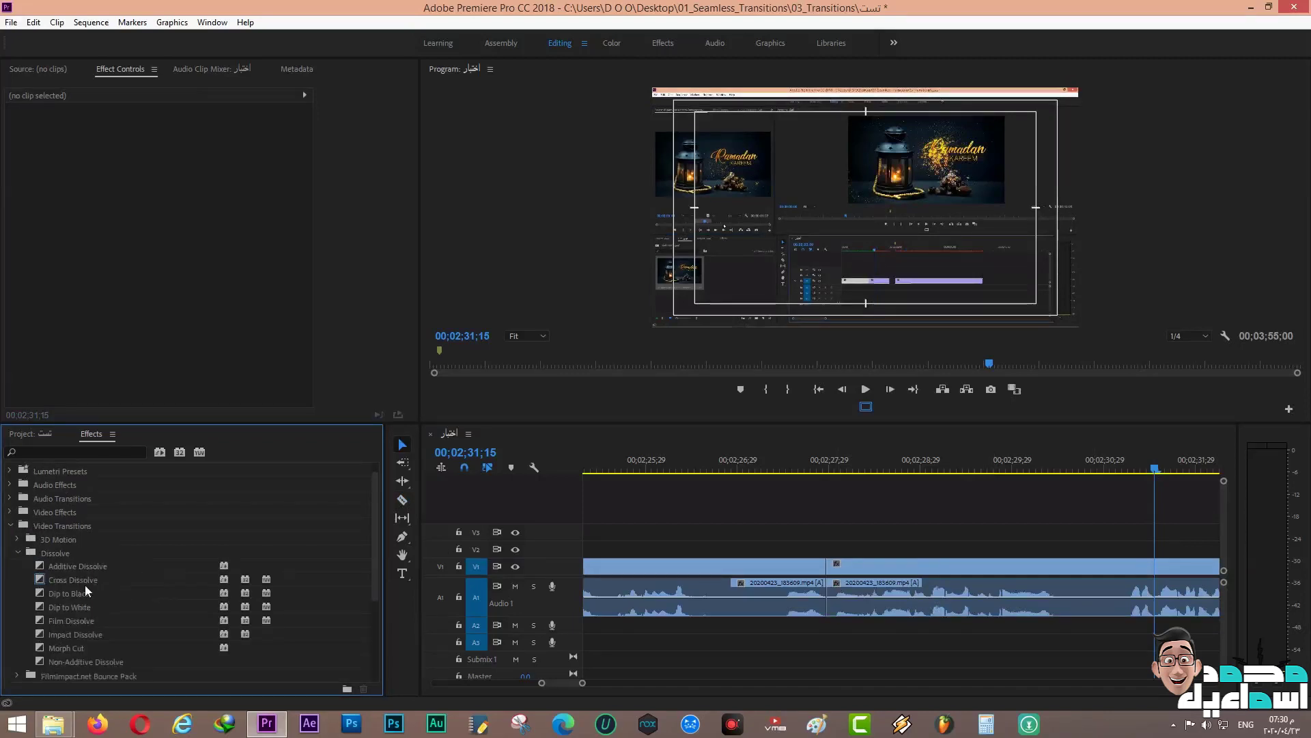
left_click_drag(42, 580, 827, 574)
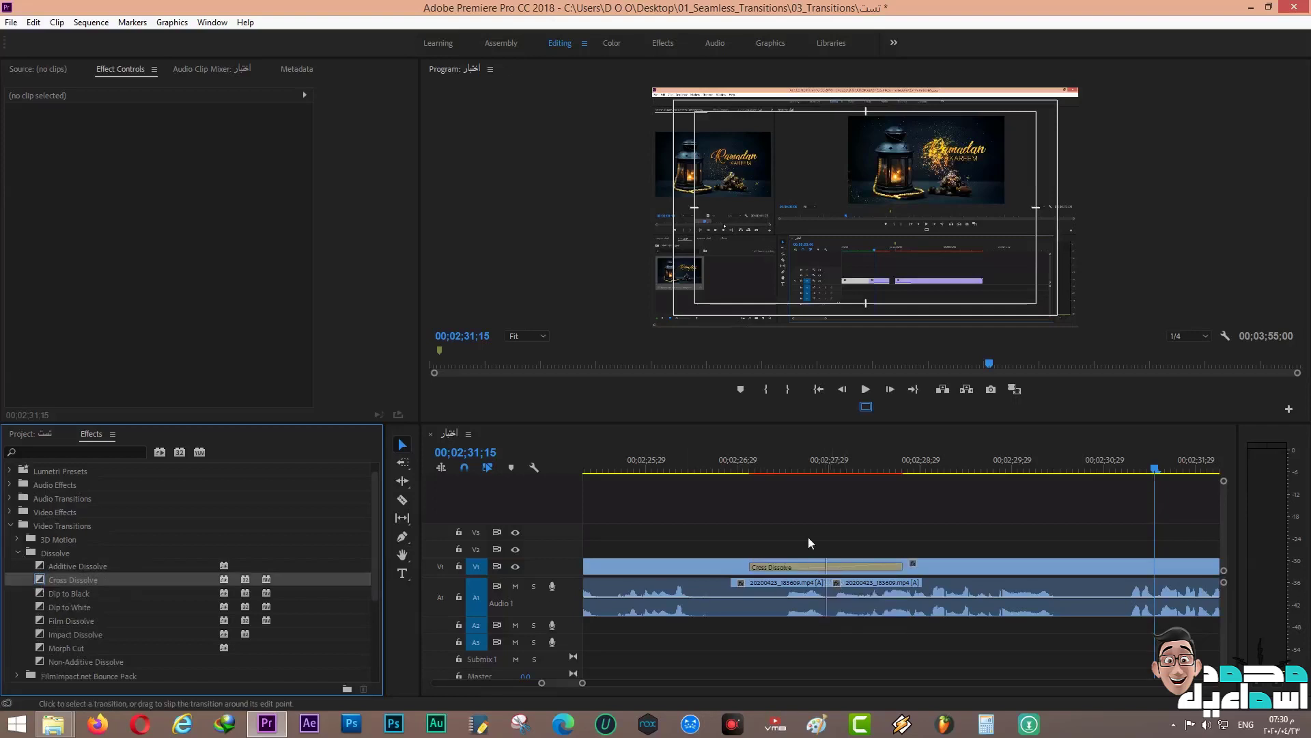
Preview the dissolve, then apply a Constant Power crossfade at the A1 edit point.
left_click(762, 469)
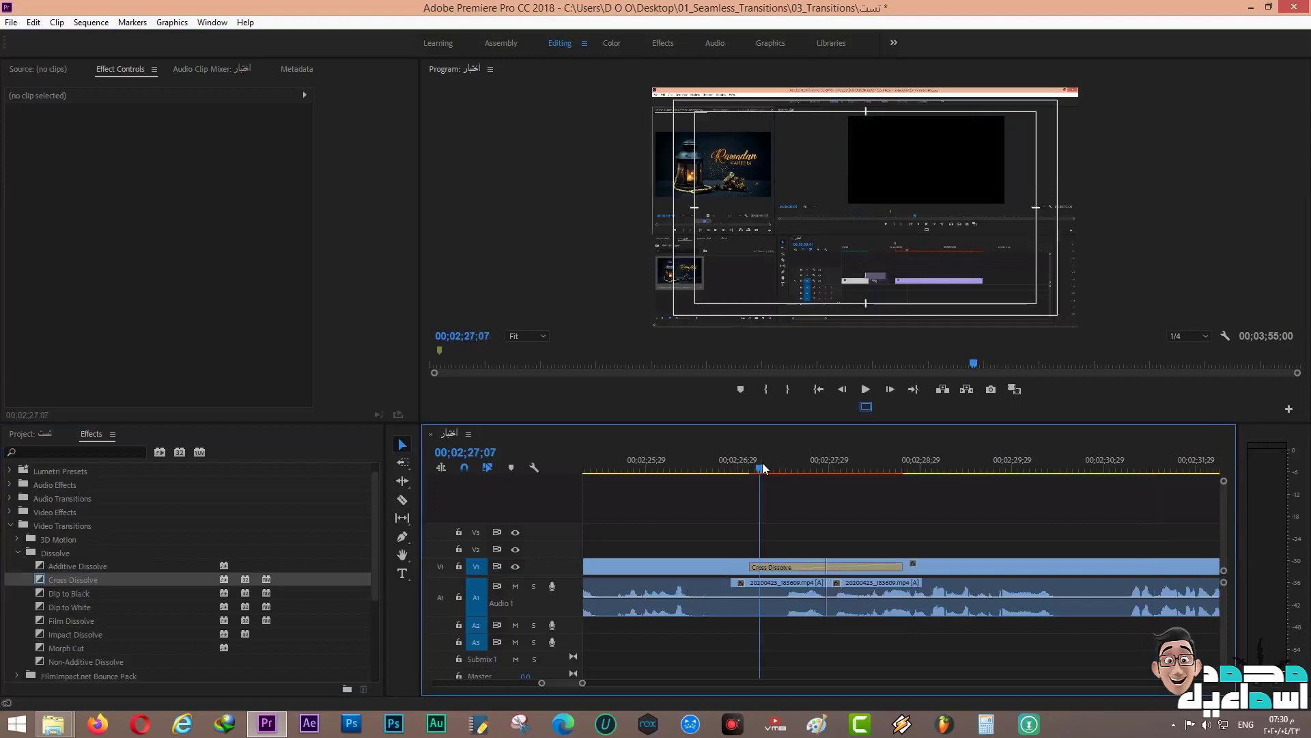
key("space")
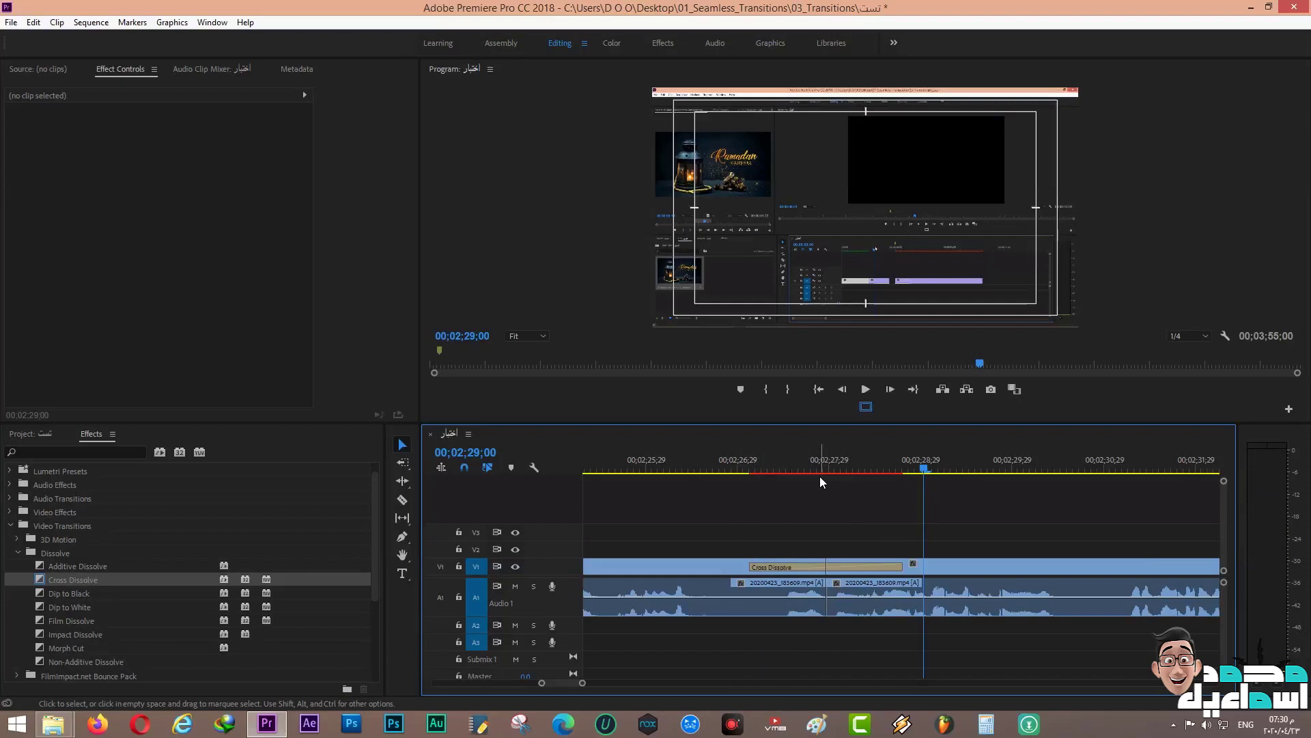
right_click(829, 602)
left_click(881, 577)
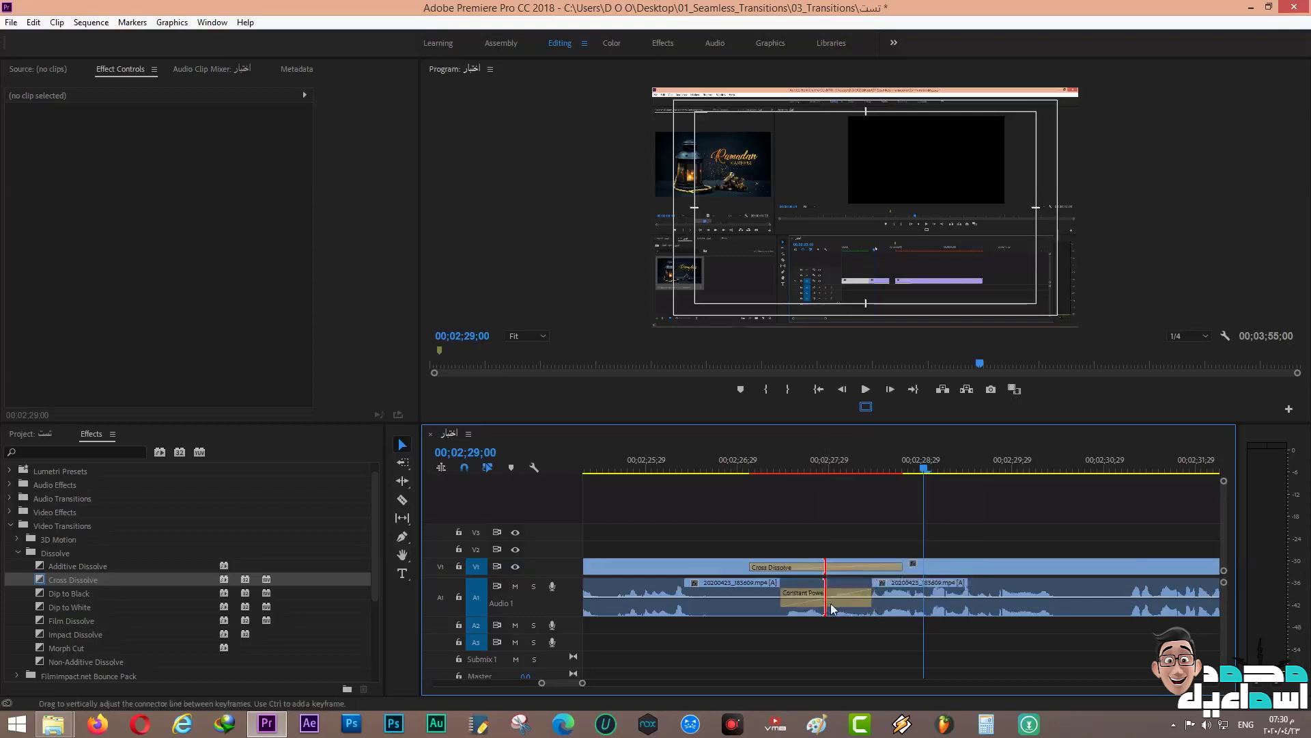
Replay the cut to check both transitions and collapse the Video Transitions group.
left_click(781, 468)
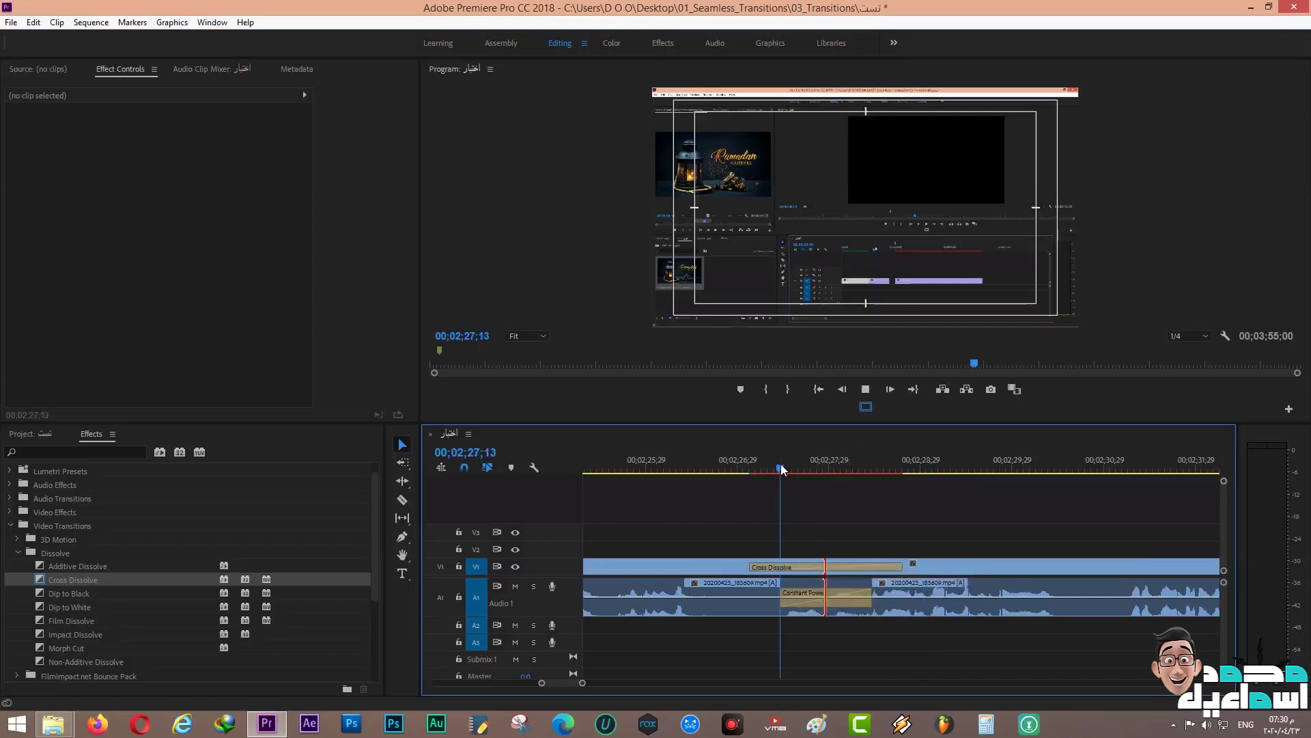
key("space")
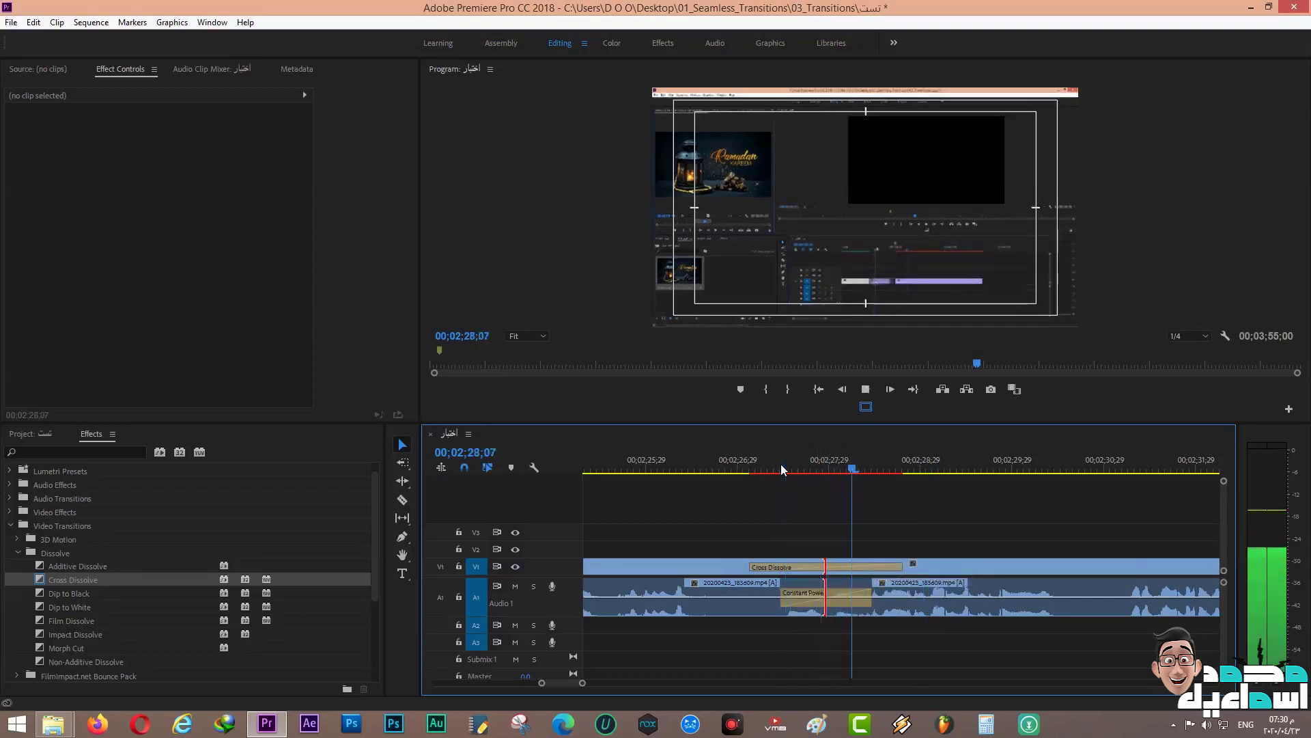
key("space")
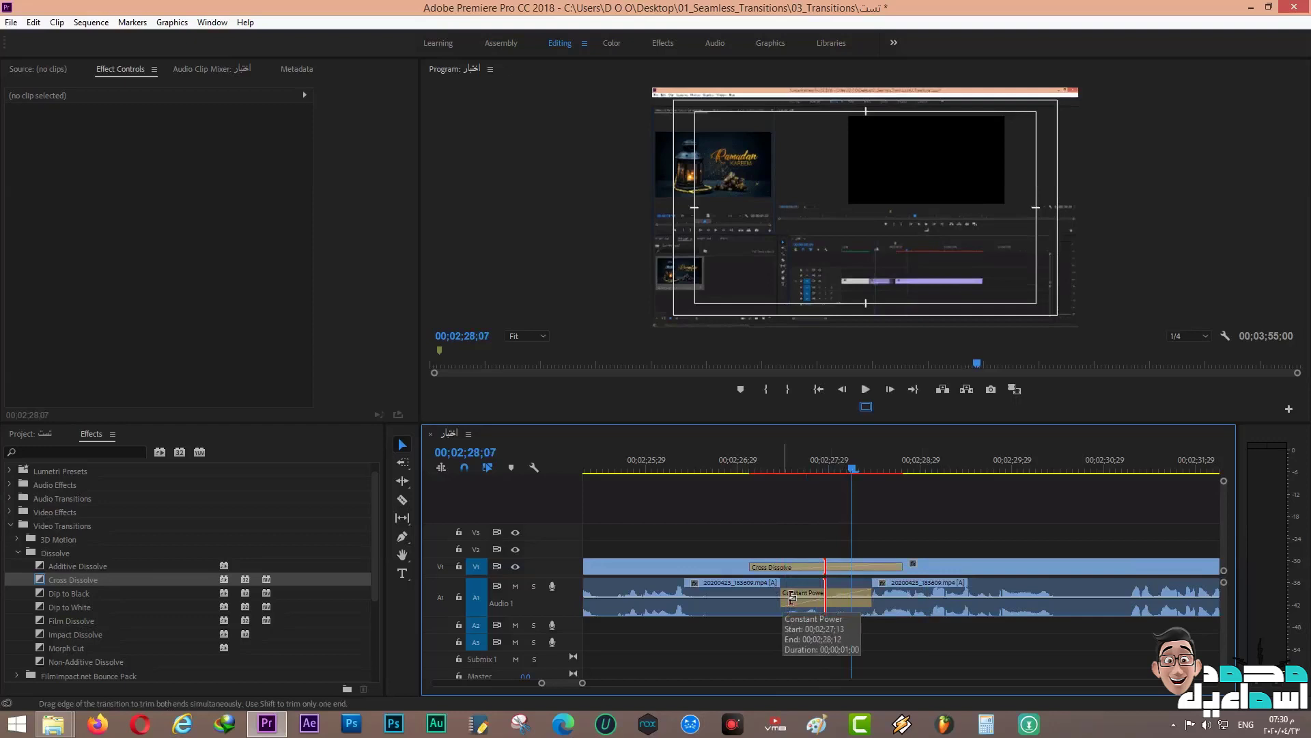
left_click(12, 526)
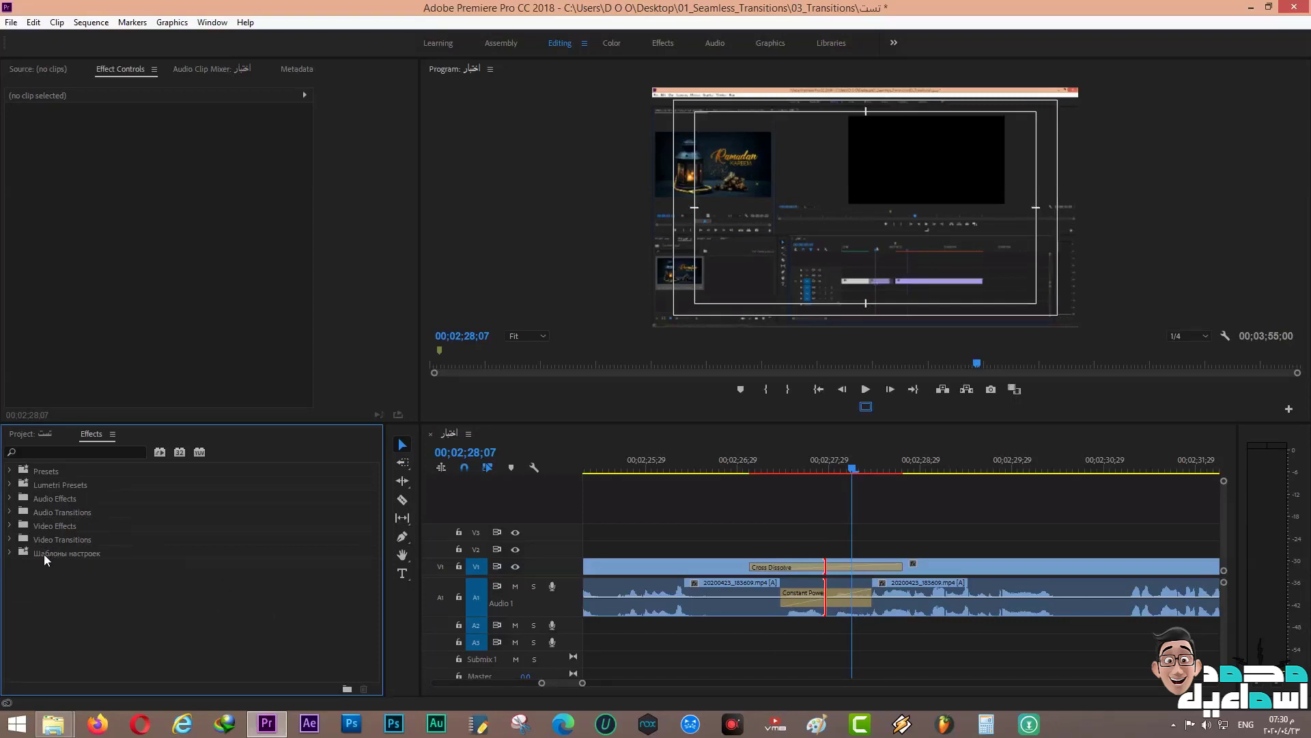
Apply DFT v1 Color > Black and White to the second V1 clip after the cut.
left_click(10, 526)
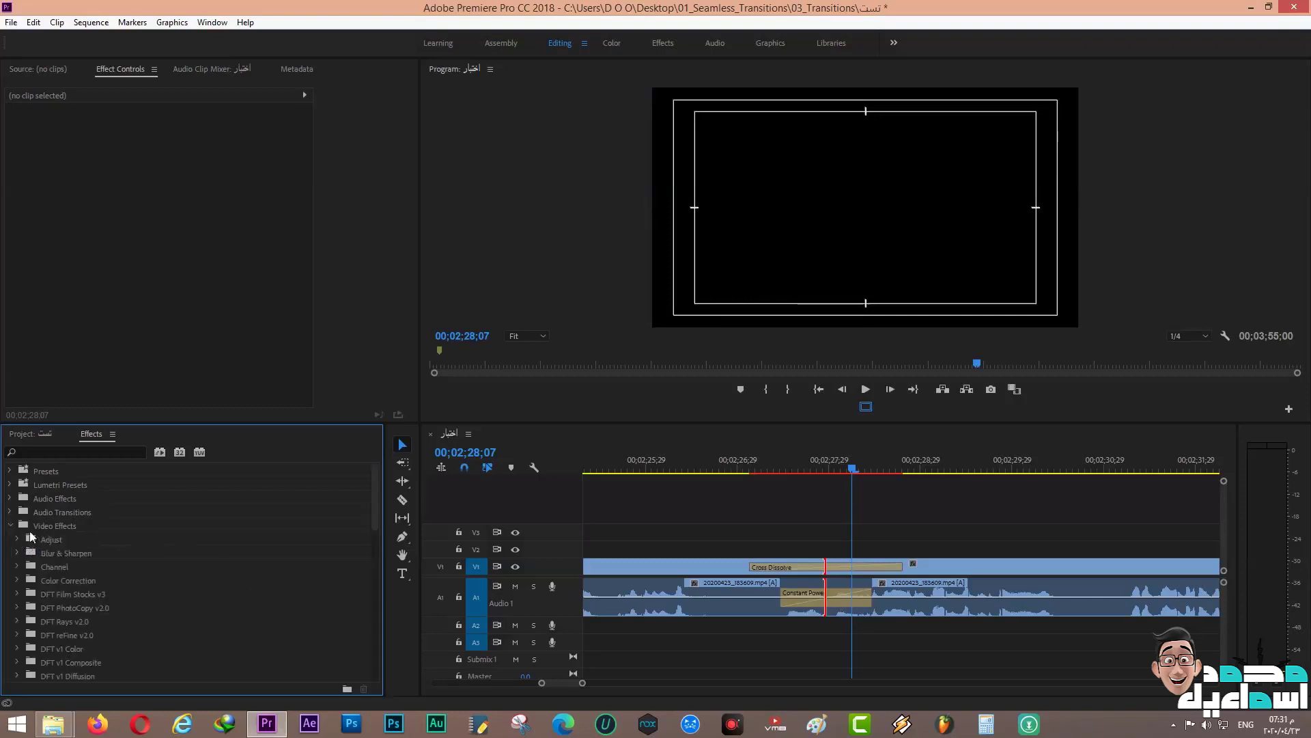
left_click(192, 580)
scroll(216, 579, "down", 3)
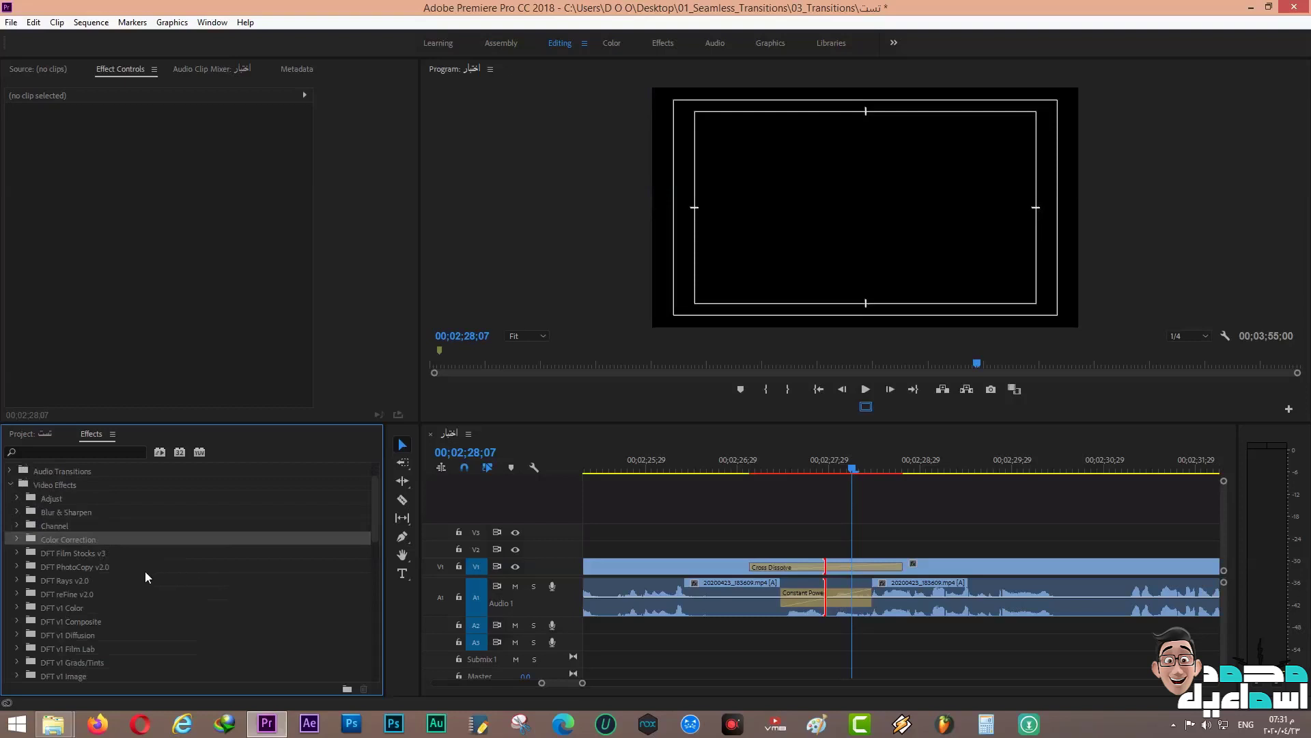
left_click(16, 608)
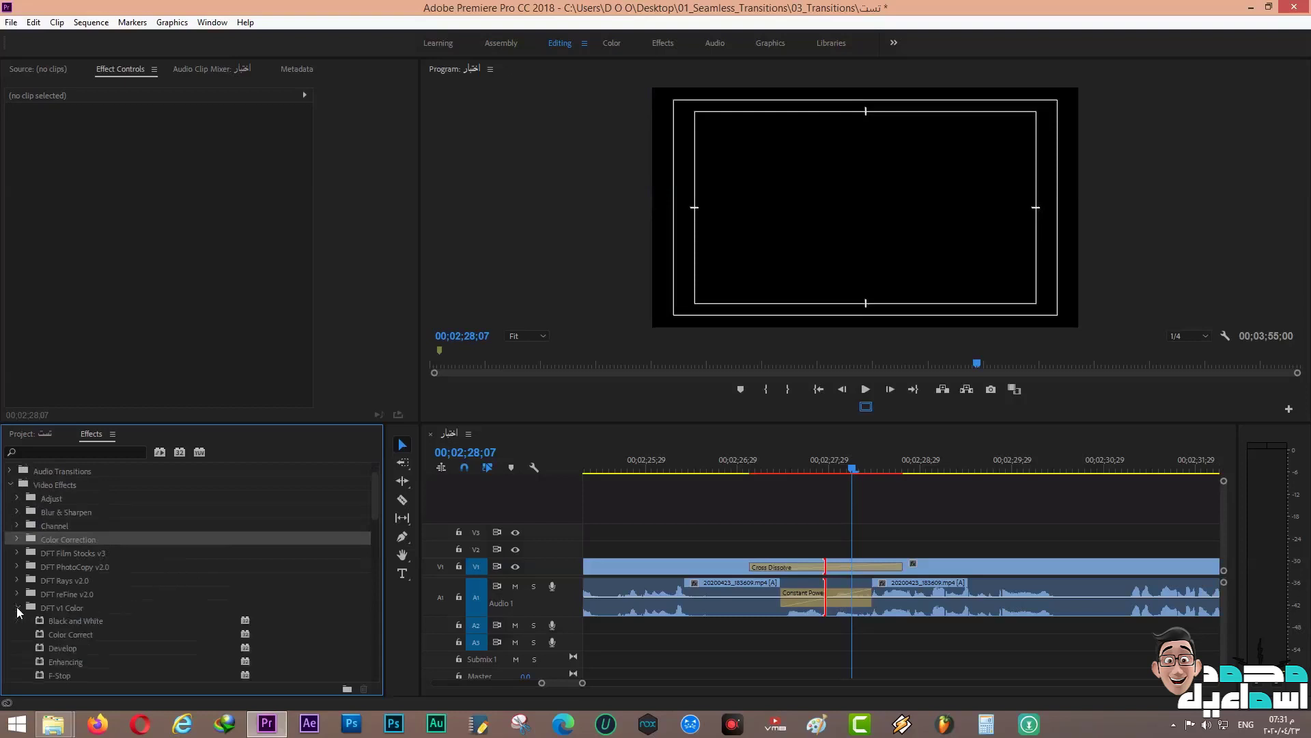
left_click_drag(57, 622, 959, 585)
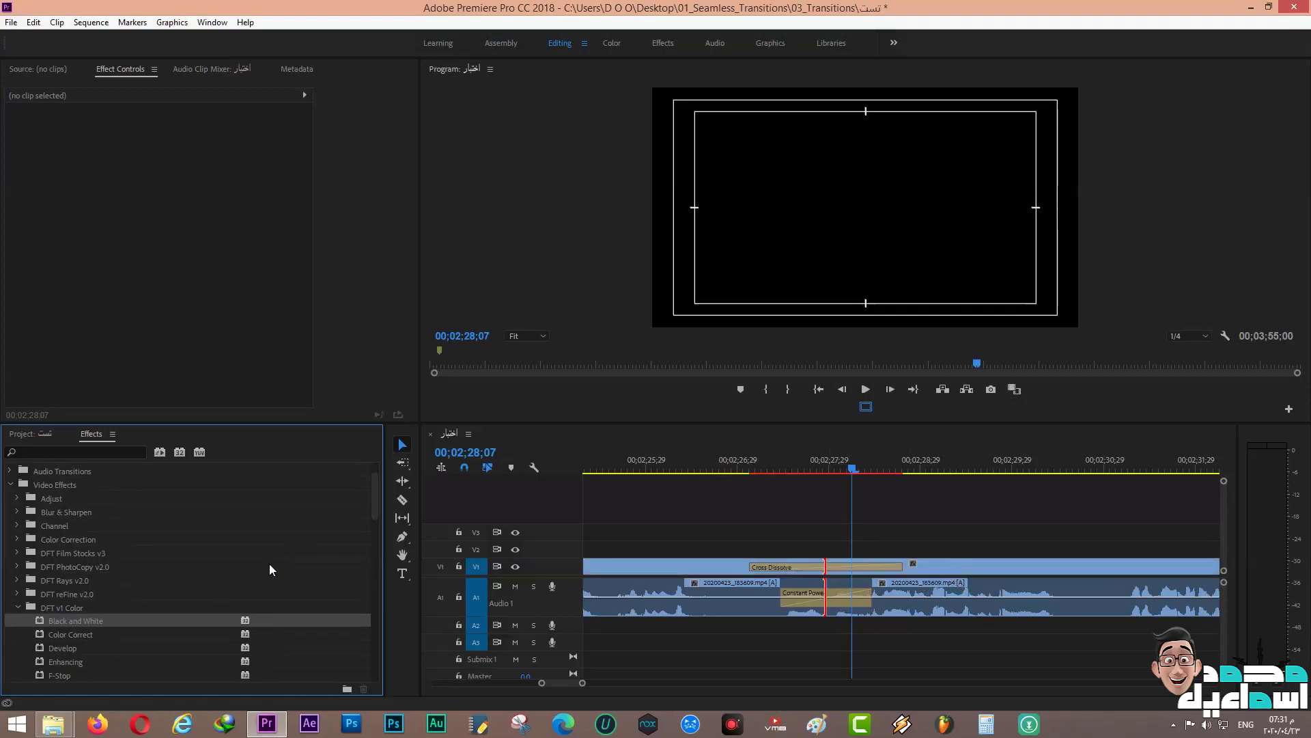
mouse_move(56, 625)
left_mouse_down()
mouse_move(158, 633)
mouse_move(998, 555)
mouse_move(982, 471)
left_mouse_up()
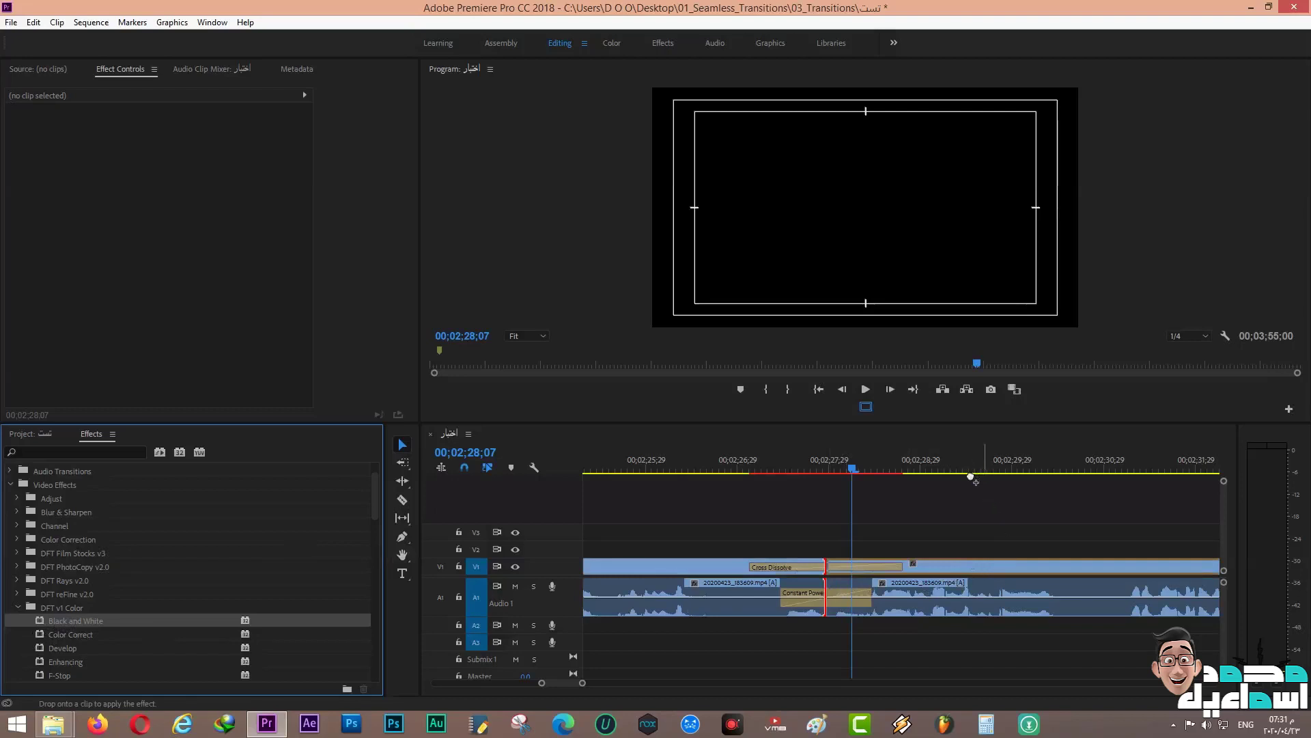
left_click_drag(982, 472, 963, 469)
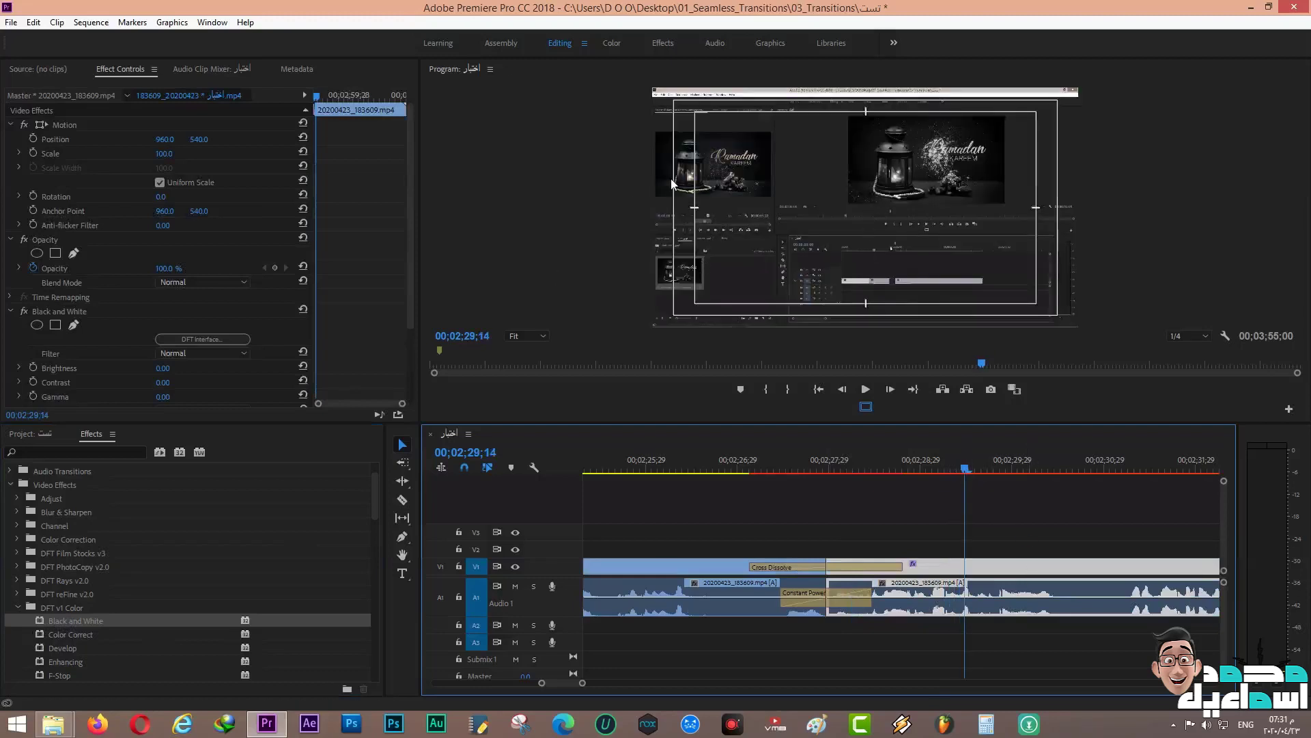
Raise the Black and White Brightness to 100 in Effect Controls.
scroll(351, 275, "down", 2)
scroll(239, 281, "down", 1)
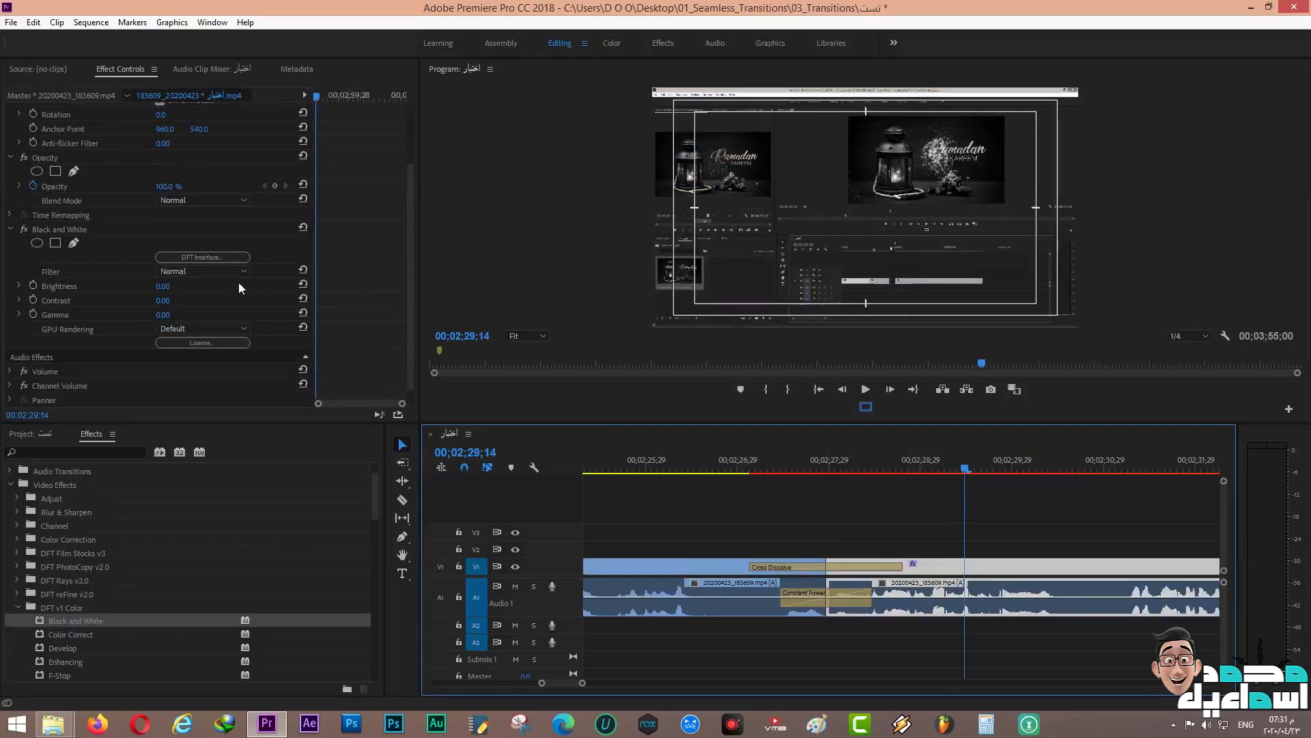
left_click_drag(163, 286, 231, 286)
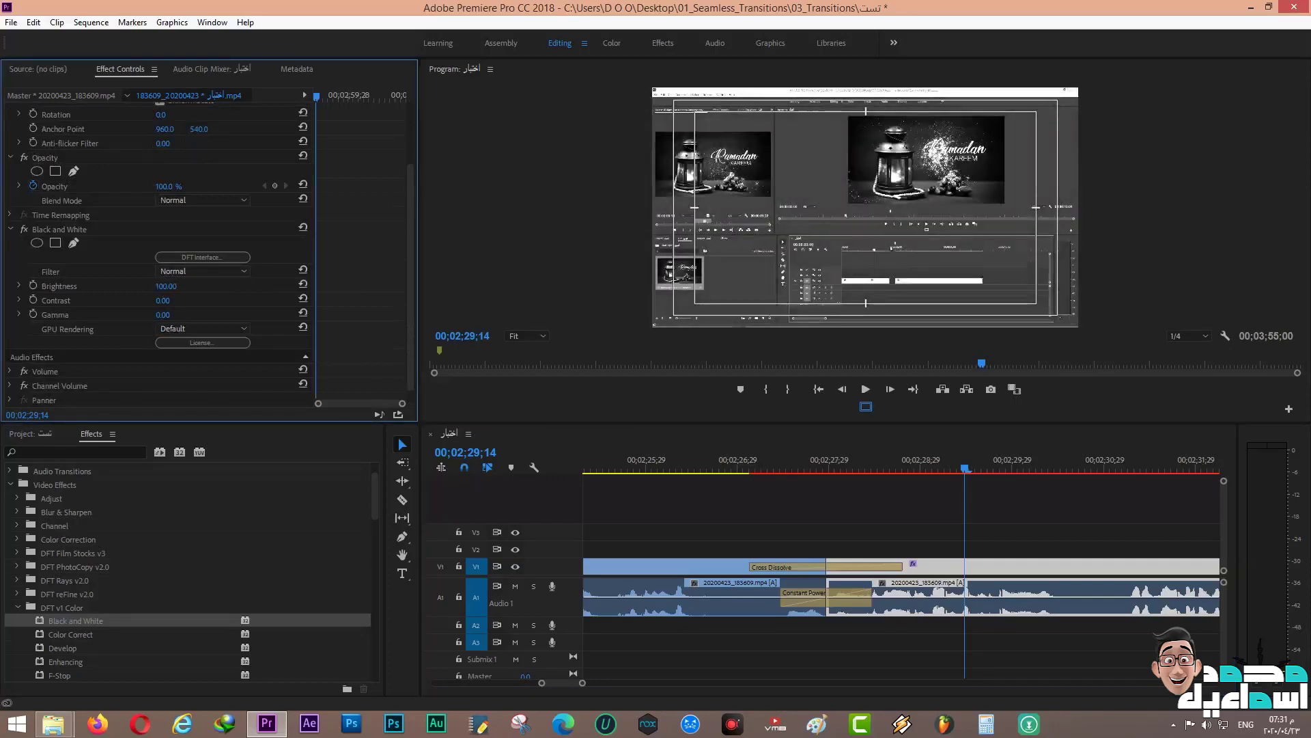
Reset Brightness to 0, try the Yellow, Orange and Green presets, then cancel the plugin.
left_click(306, 283)
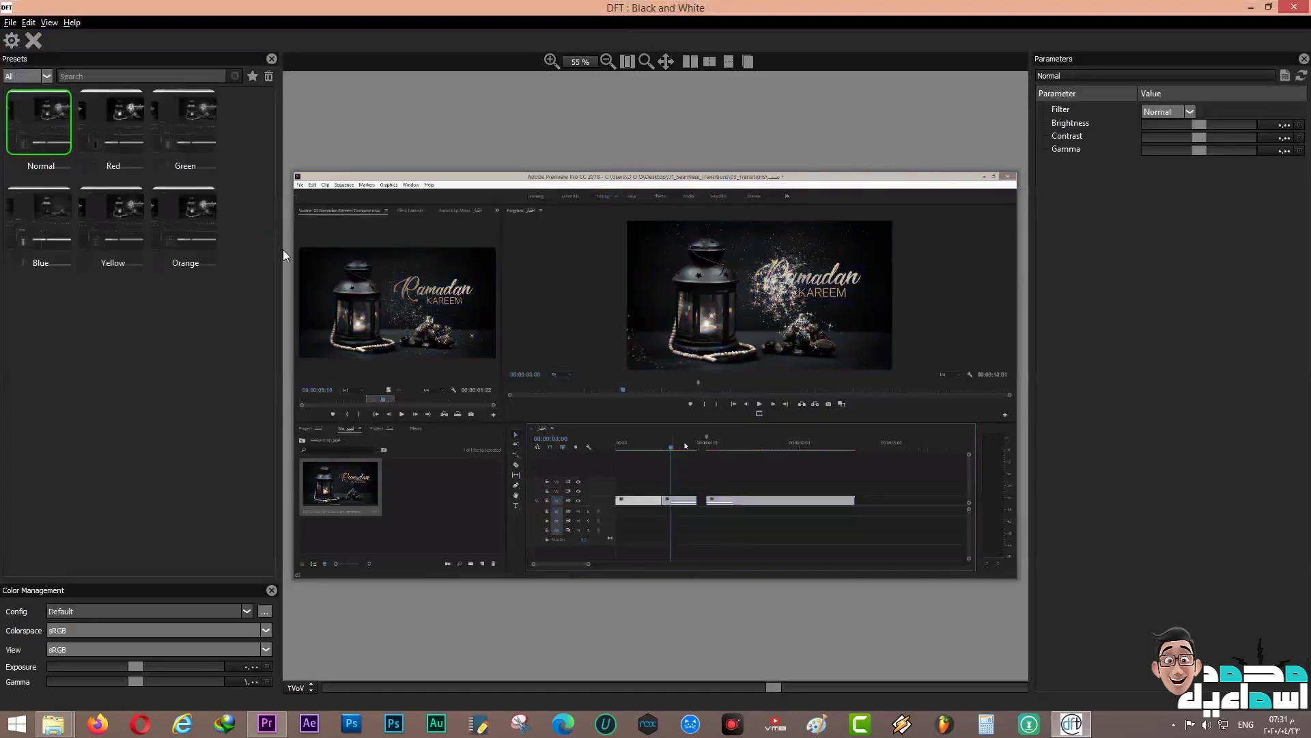
left_click(127, 216)
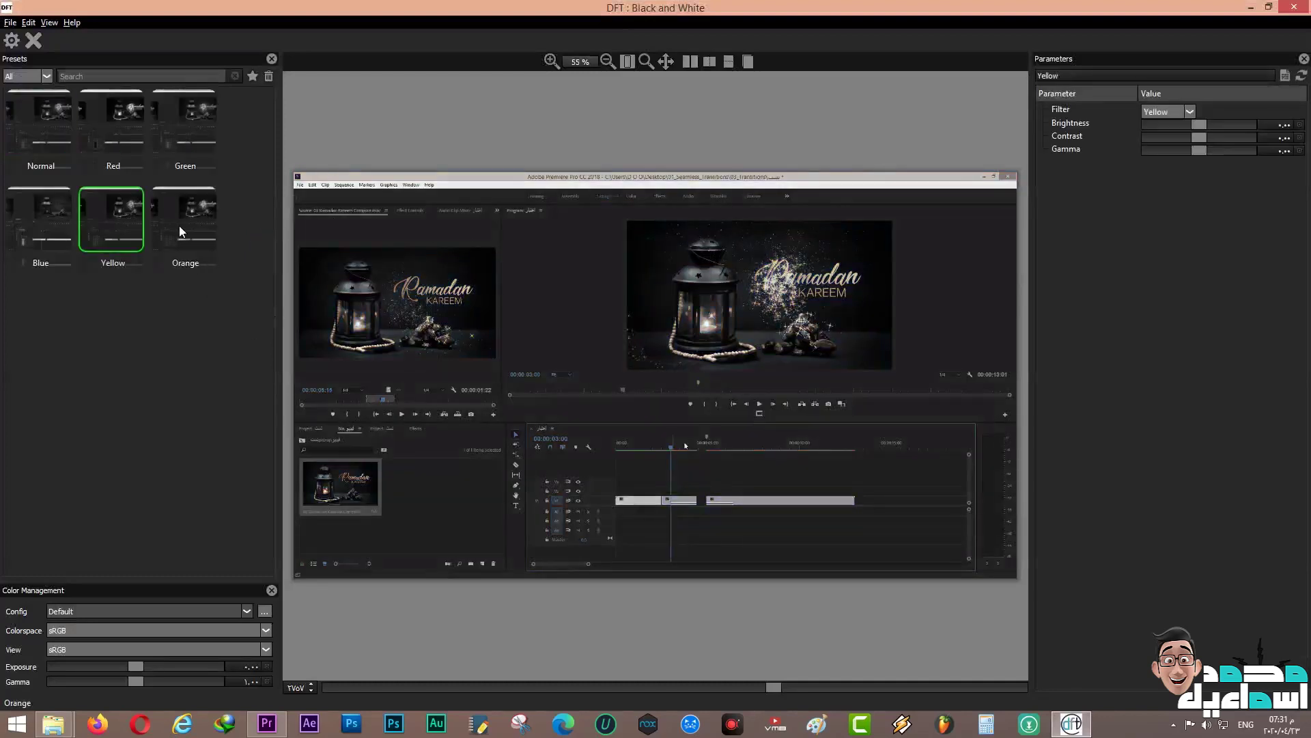
left_click(179, 225)
left_click(175, 136)
left_click(112, 220)
left_click(32, 41)
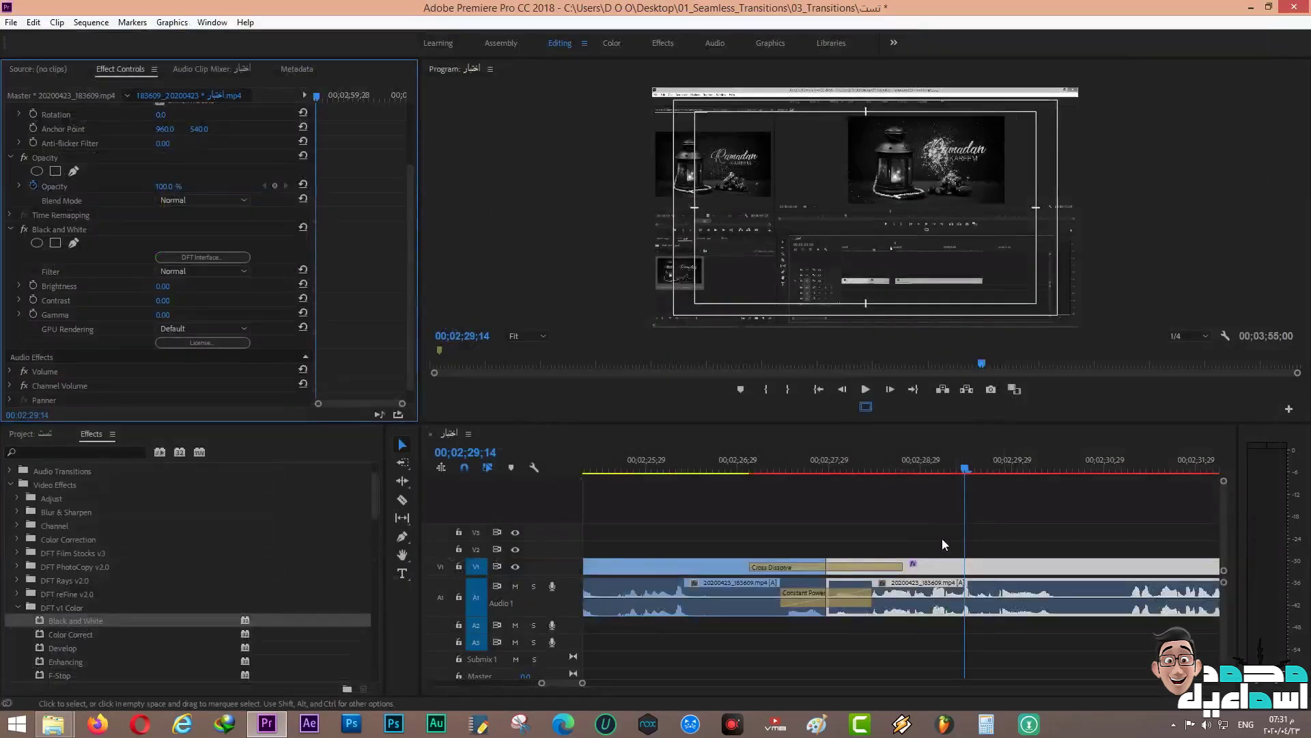